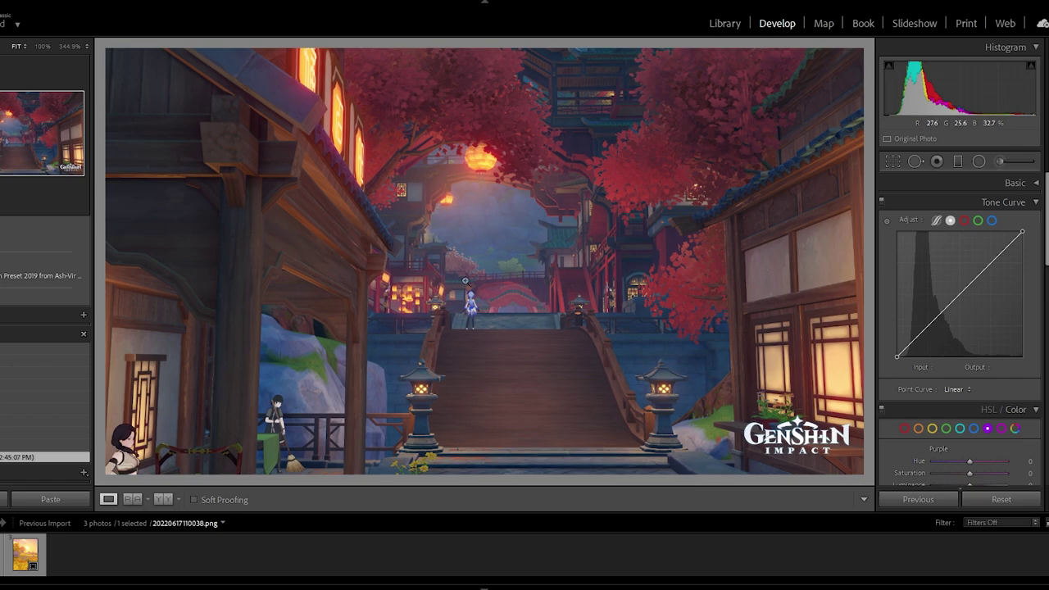
Step: Restore the portrait-cropped version of the photo from its edit history
mouse_move(40, 341)
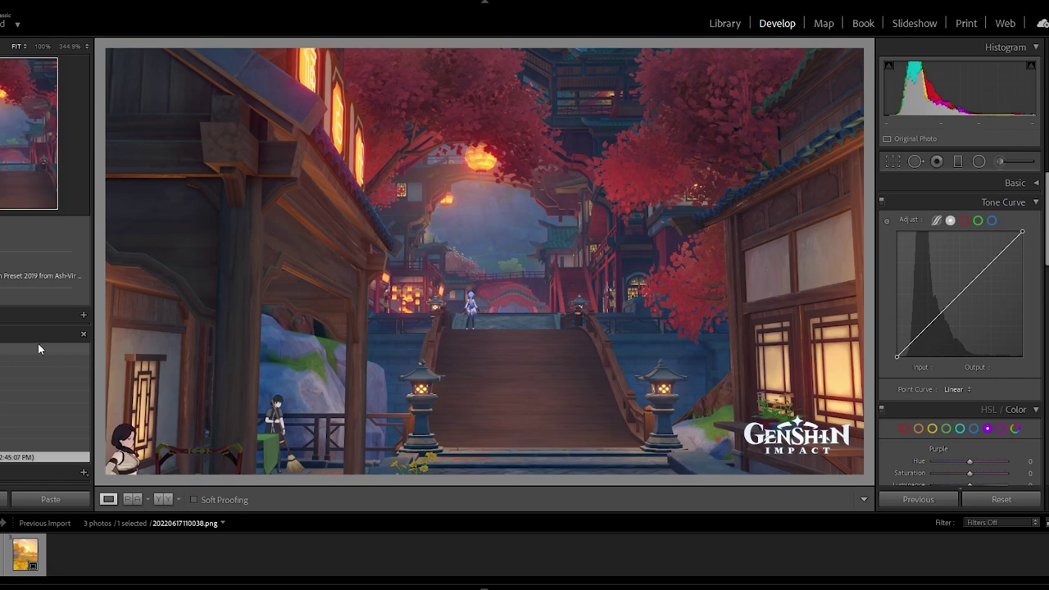
left_click(71, 352)
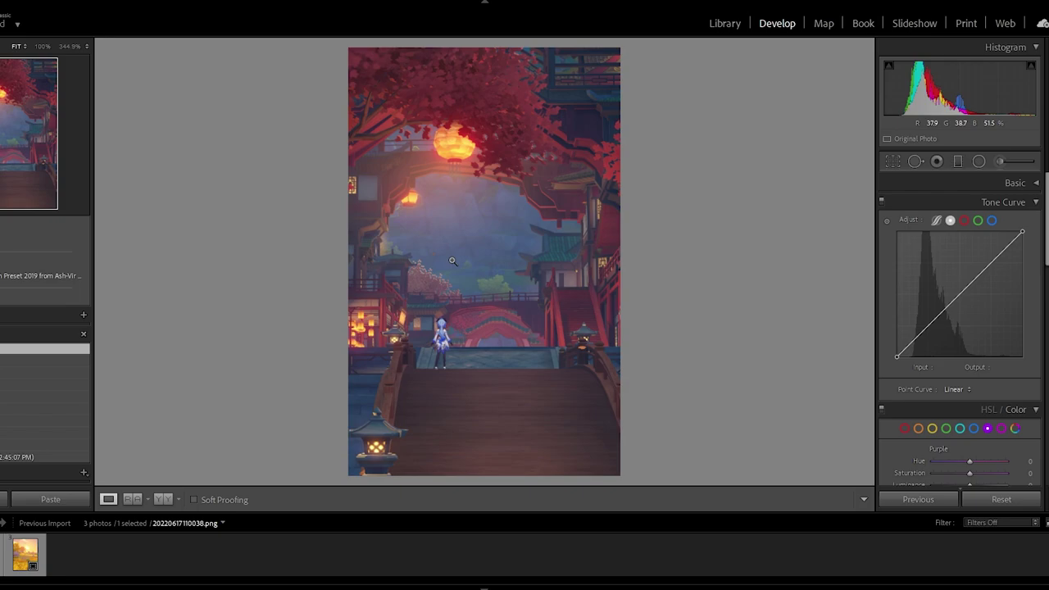
key("alt+Tab")
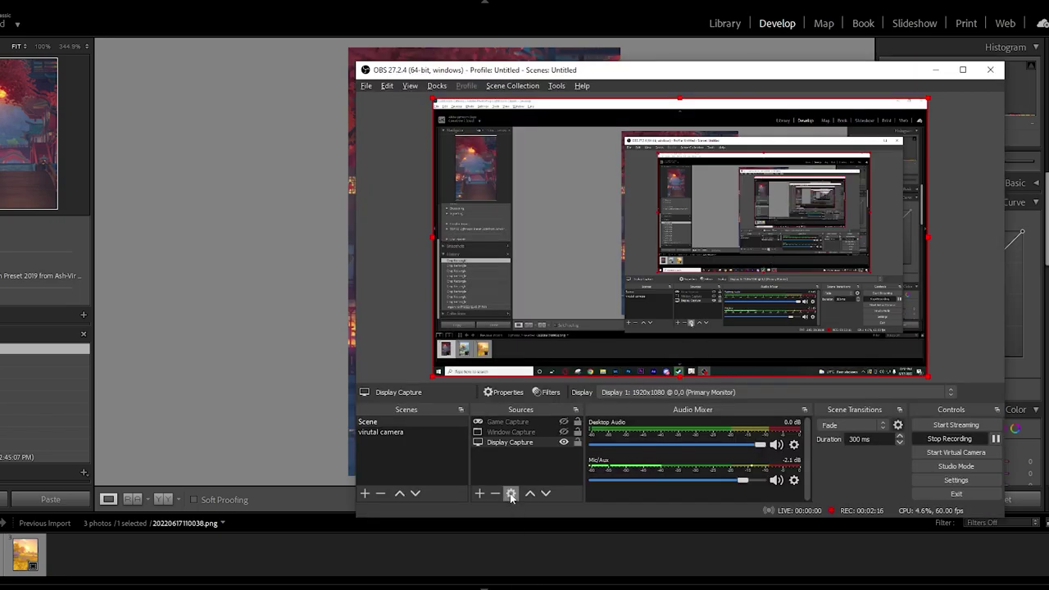
key("alt+Tab")
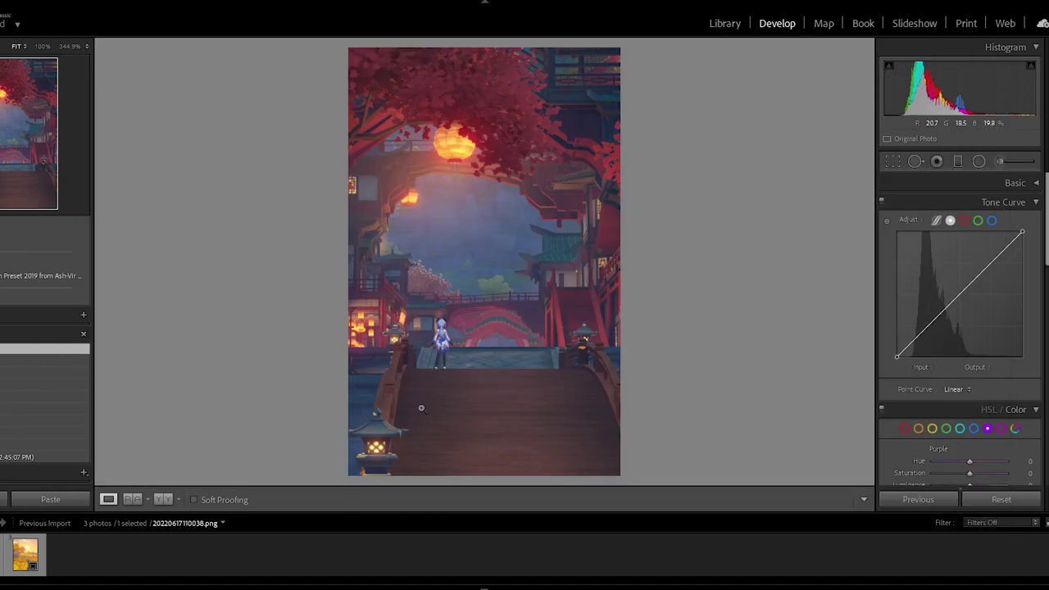
Step: Set the white balance temperature to -2 and the tint to +2 in the Basic adjustments
left_click(1016, 183)
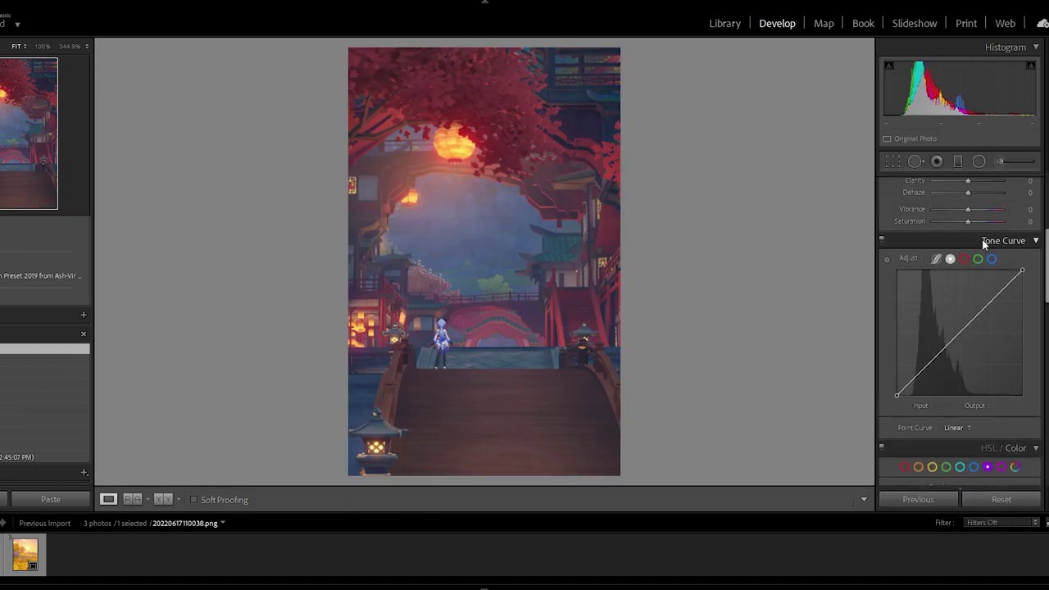
left_click_drag(981, 264, 967, 267)
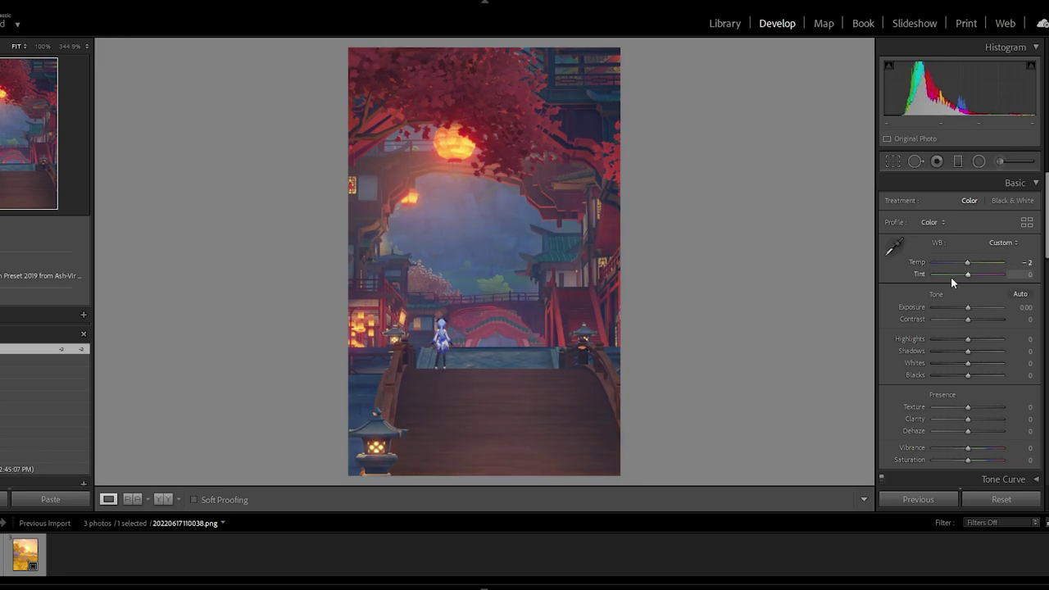
left_click(446, 362)
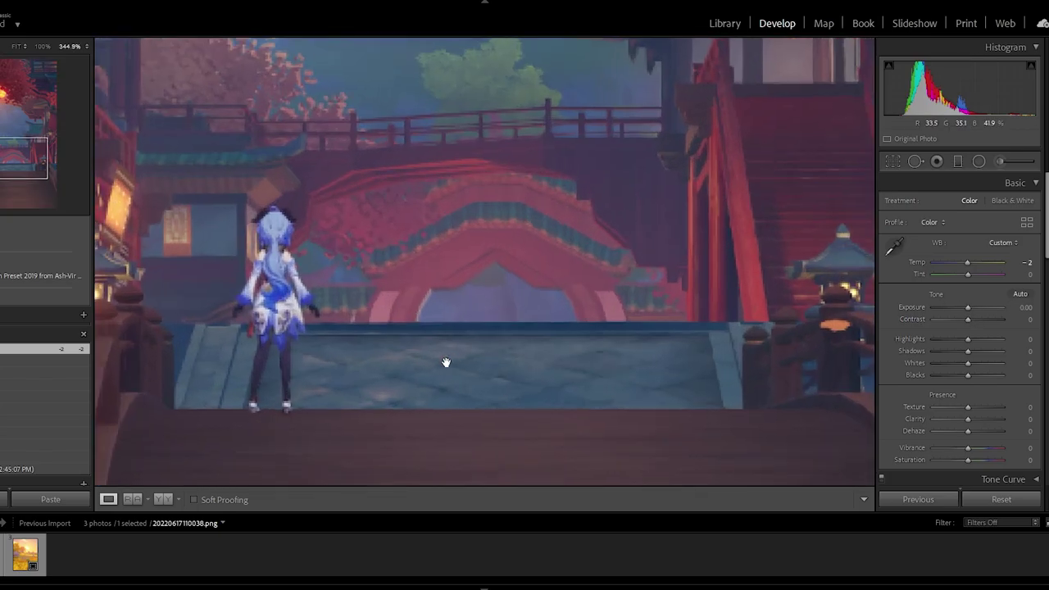
left_click_drag(446, 362, 674, 351)
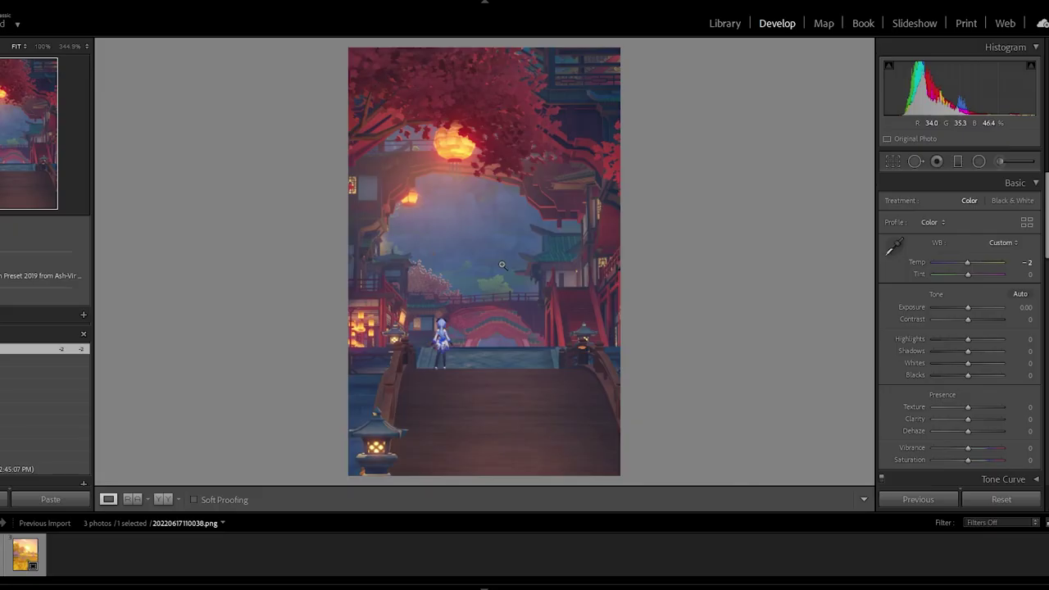
left_click(502, 265)
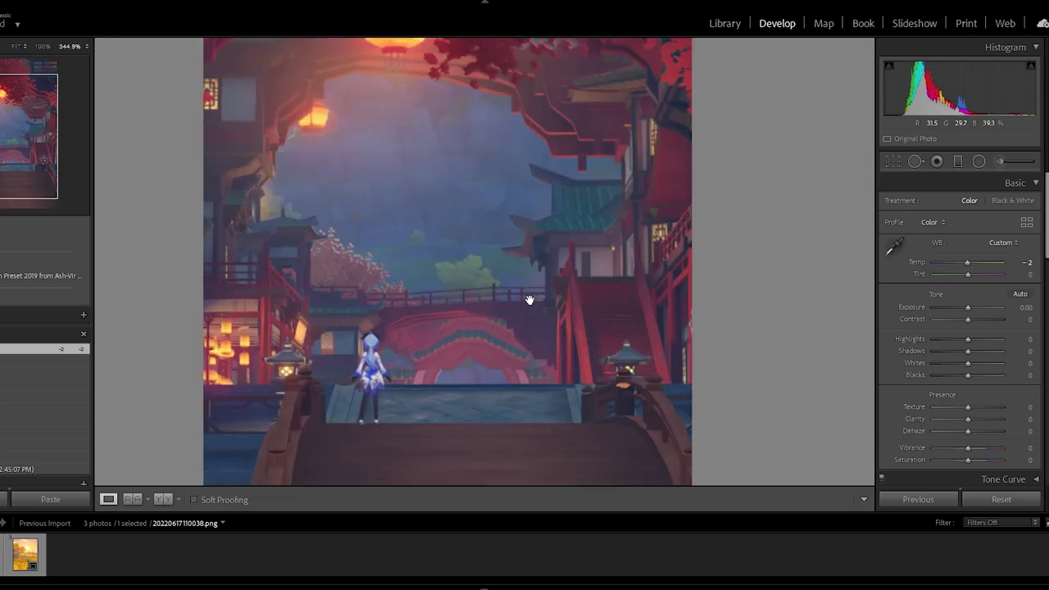
left_click_drag(636, 368, 458, 289)
left_click(458, 289)
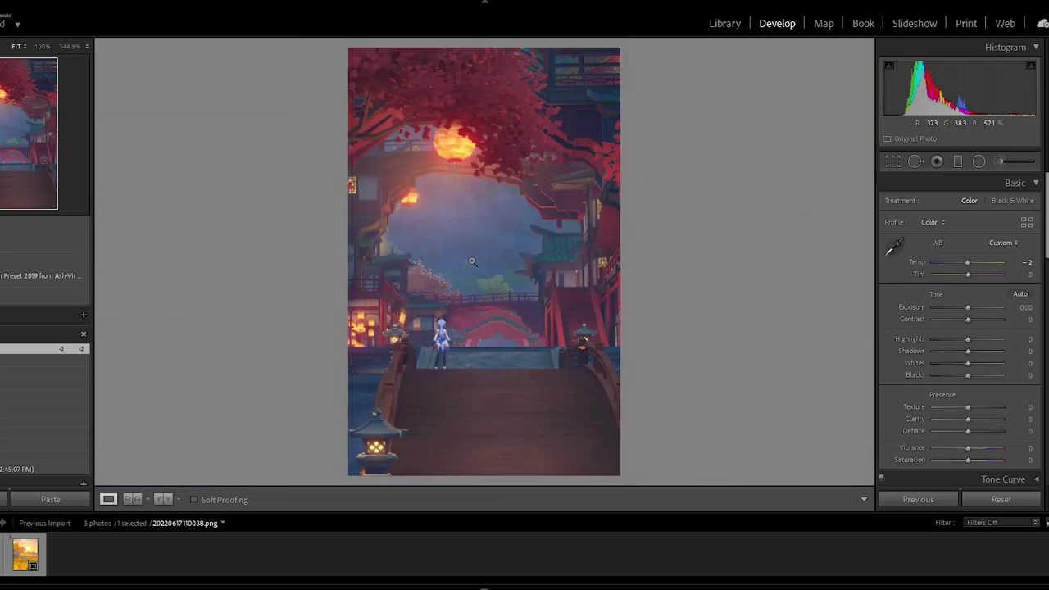
left_click_drag(967, 274, 968, 281)
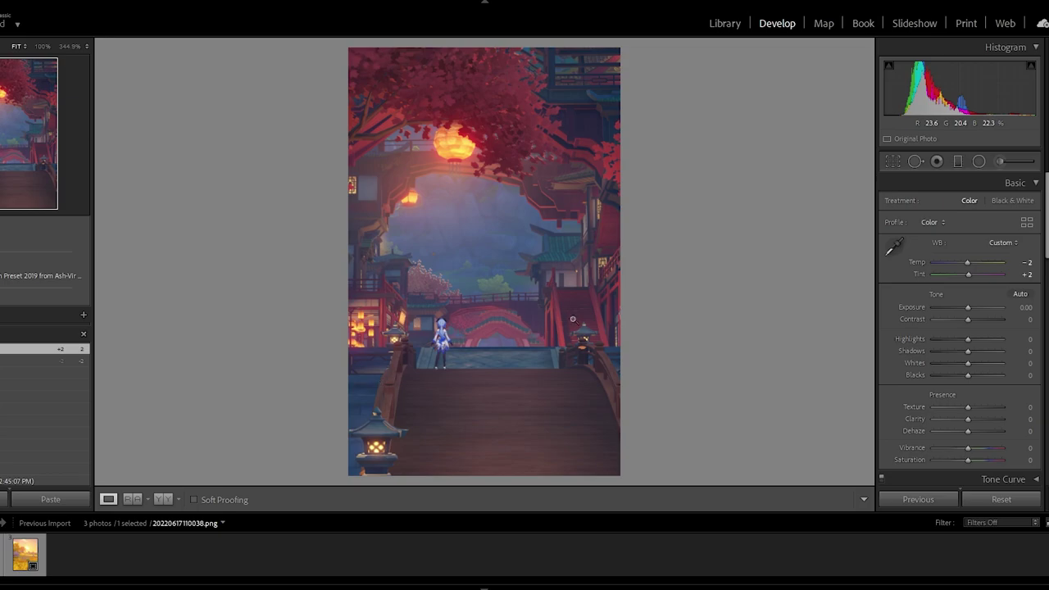
Step: Set the exposure to -0.26 and the contrast to +14, comparing the photo with its unedited version
mouse_move(968, 307)
left_mouse_down()
mouse_move(970, 322)
mouse_move(991, 318)
mouse_move(971, 322)
mouse_move(961, 308)
left_mouse_up()
key("ctrl+z")
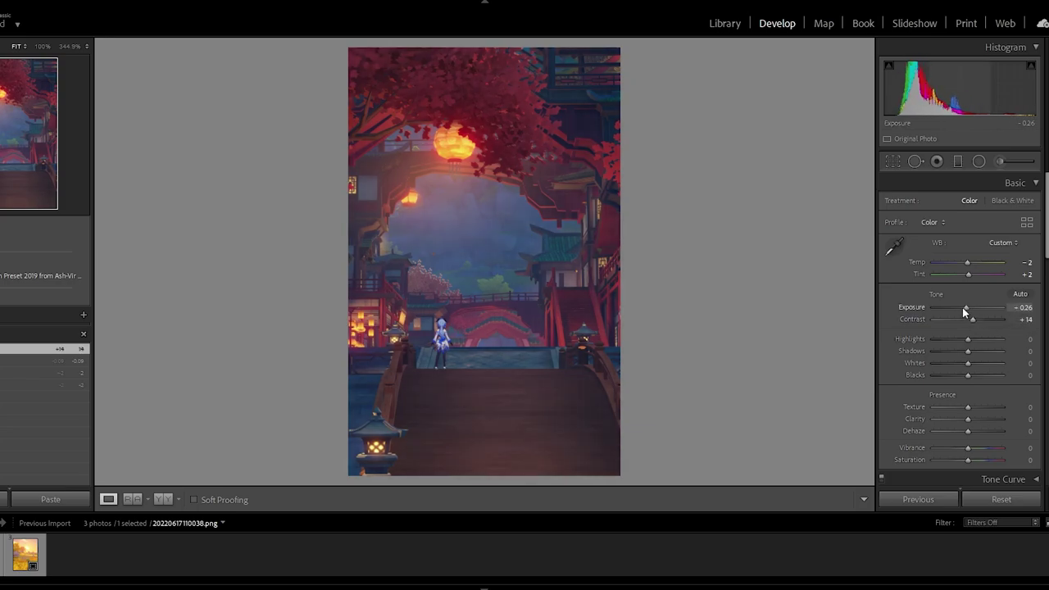
key("backslash")
key("backslash")
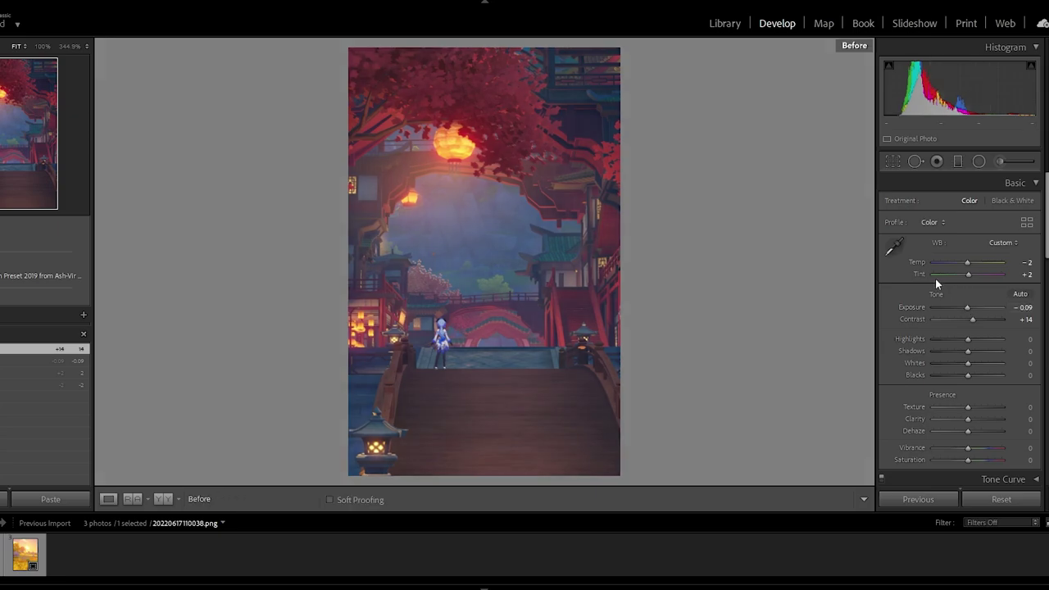
key("ctrl+y")
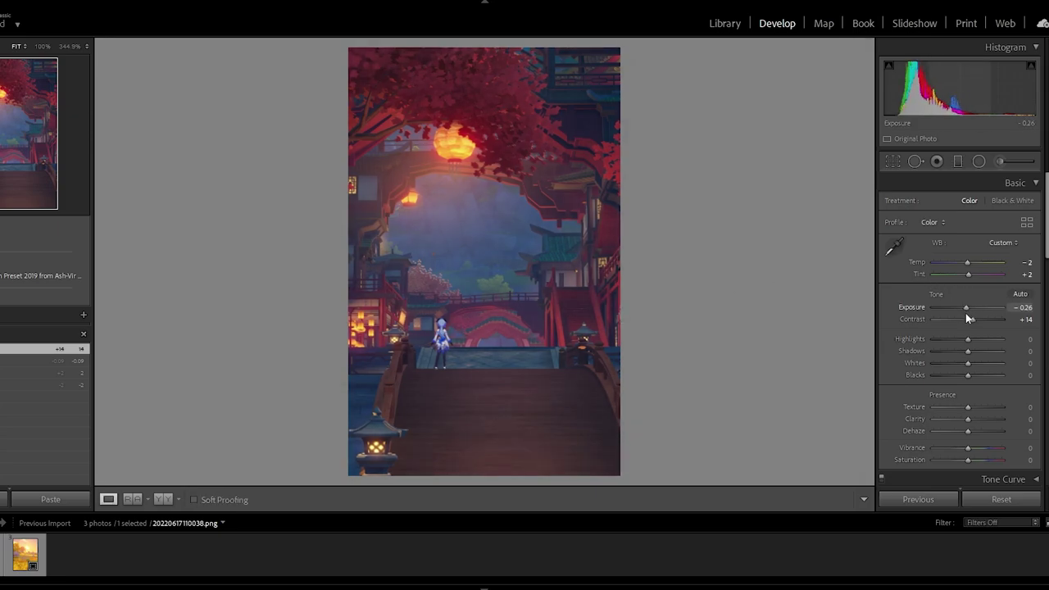
Step: Set contrast to +16, highlights to -5, shadows to -40, whites to +16 and blacks to -11
left_click_drag(967, 318, 949, 366)
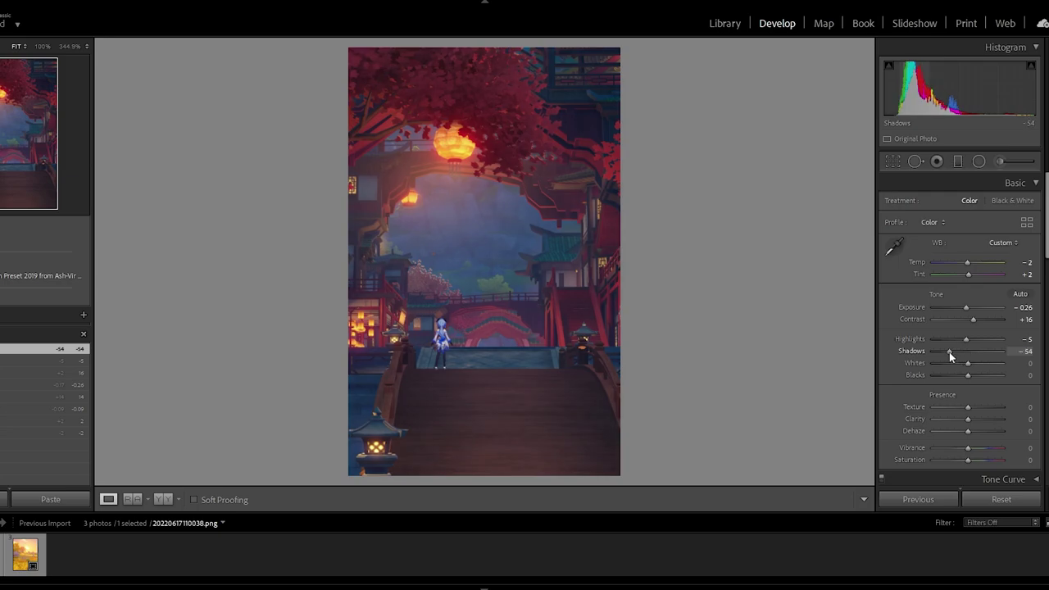
left_click_drag(949, 352, 973, 369)
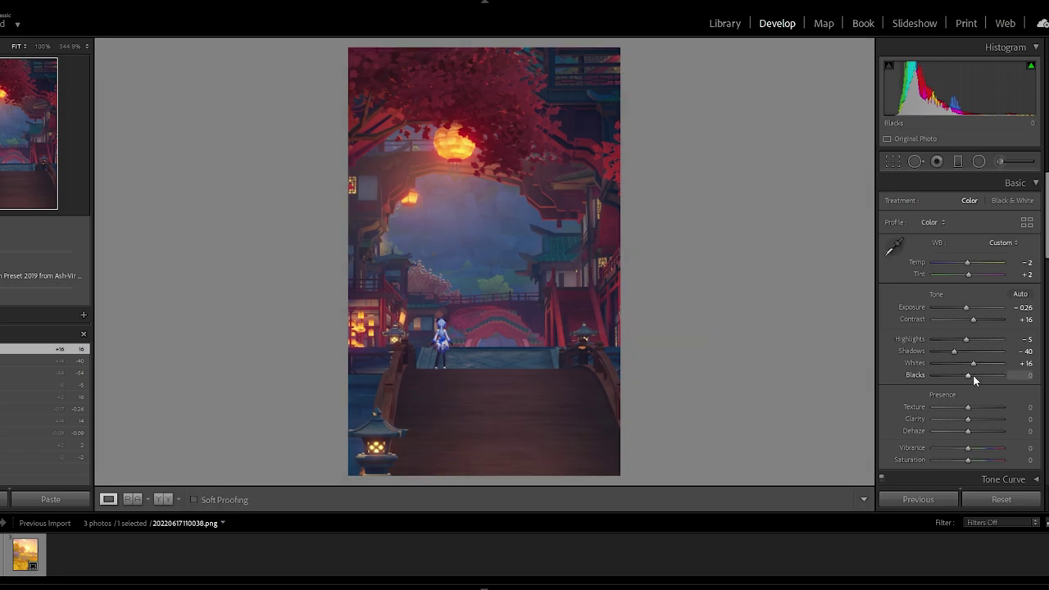
left_click_drag(967, 375, 955, 374)
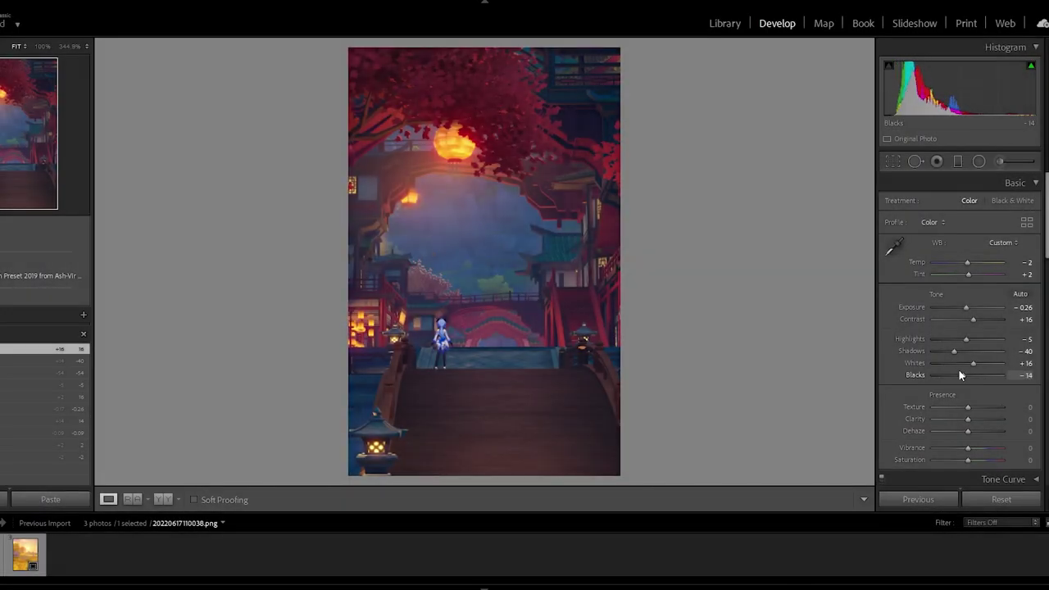
mouse_move(958, 370)
left_mouse_down()
mouse_move(969, 379)
mouse_move(960, 378)
left_mouse_up()
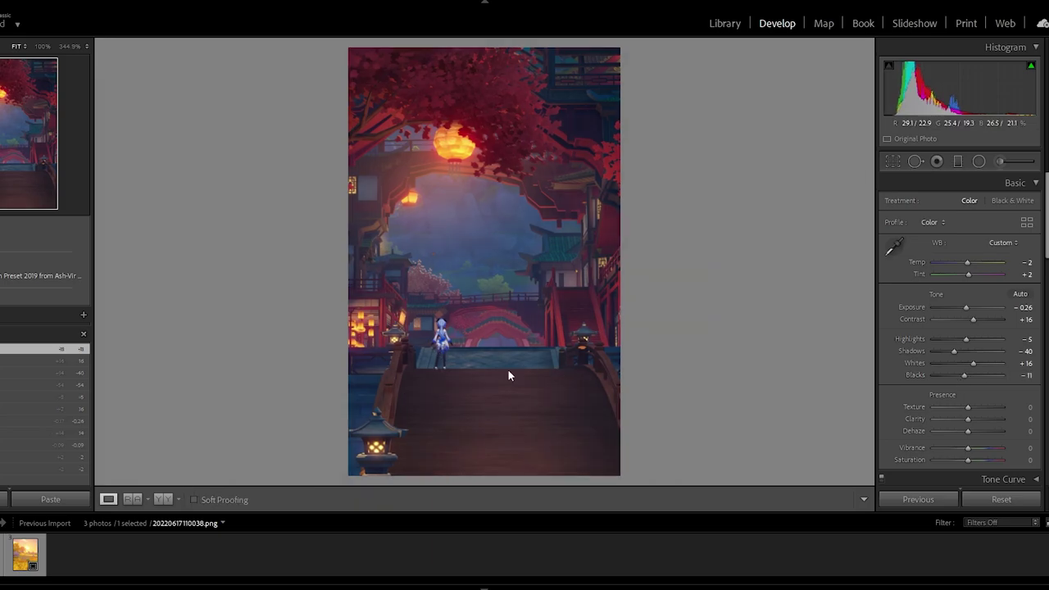
Step: Slightly refine the position of the portrait crop frame around the lantern, character and bridge
left_click(508, 371)
left_click(687, 328)
left_click(890, 163)
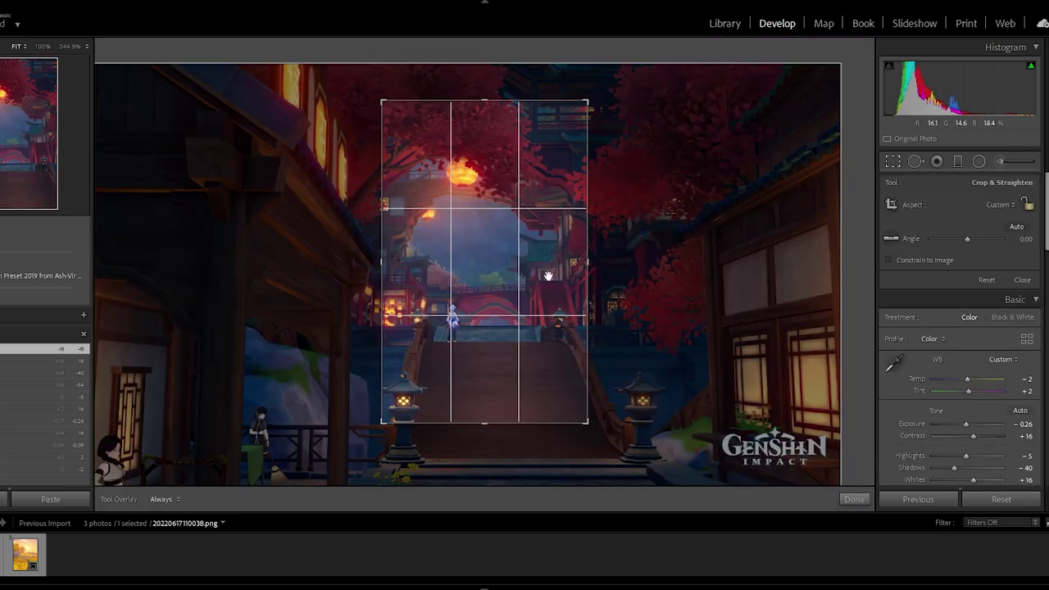
left_click(894, 161)
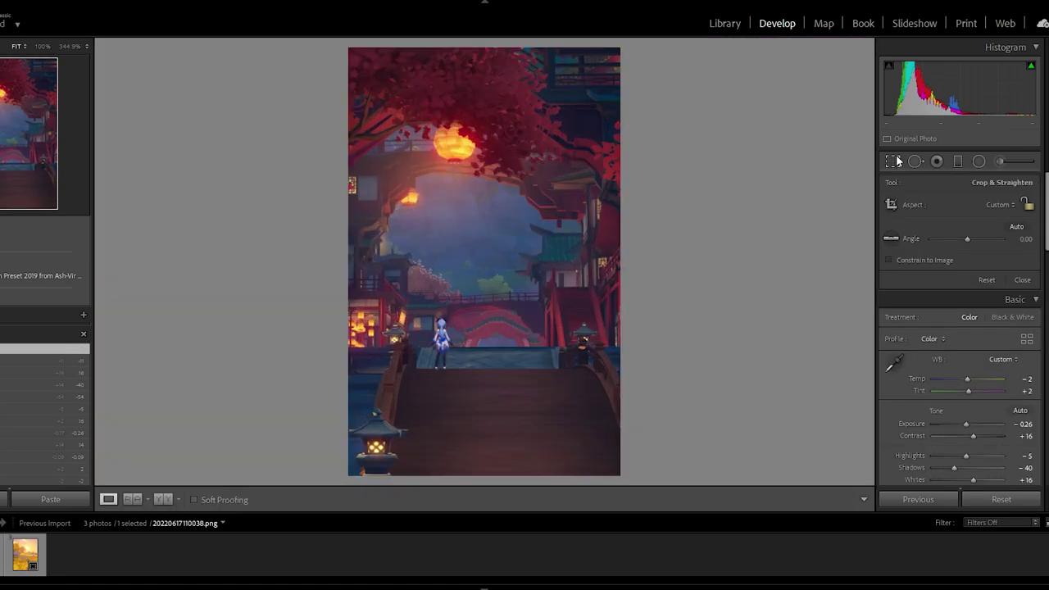
Step: Try Clarity at +100 on the photo and reset it to 0
scroll(973, 429, "down", 2)
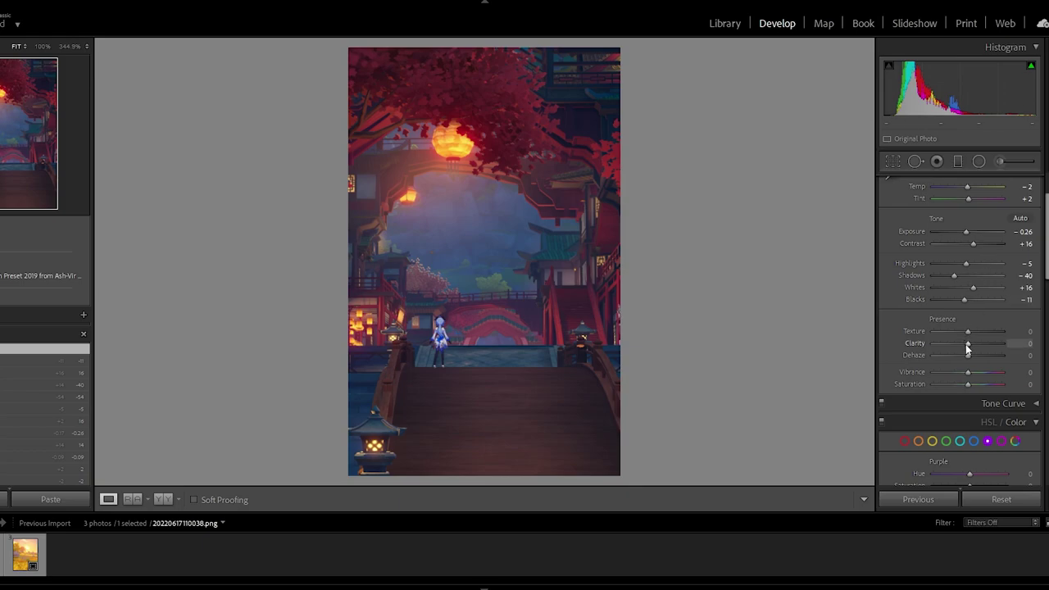
left_click_drag(971, 344, 1001, 342)
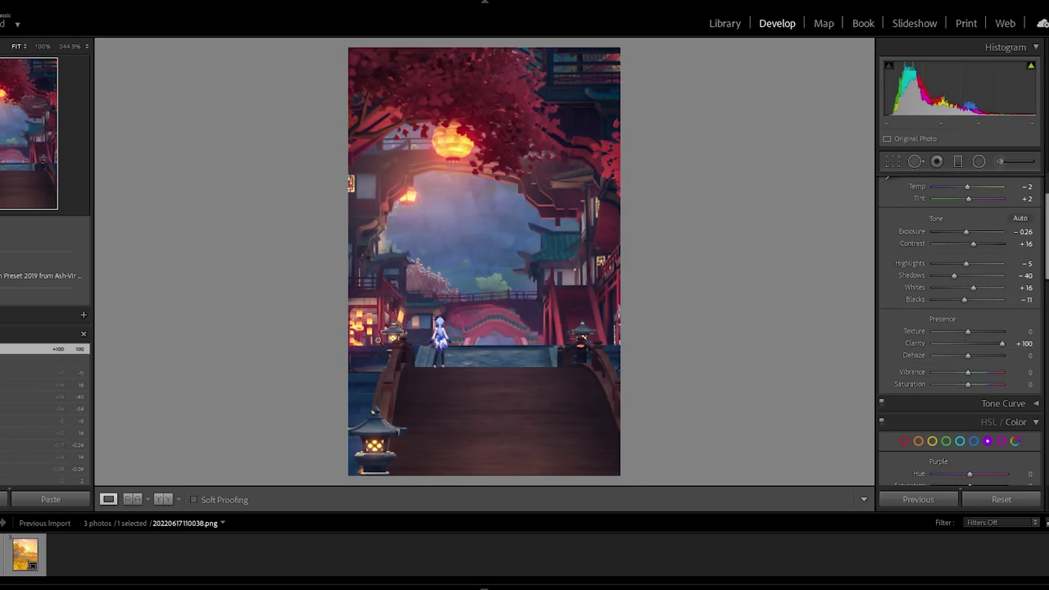
left_click(530, 253)
left_click(530, 253)
double_click(968, 345)
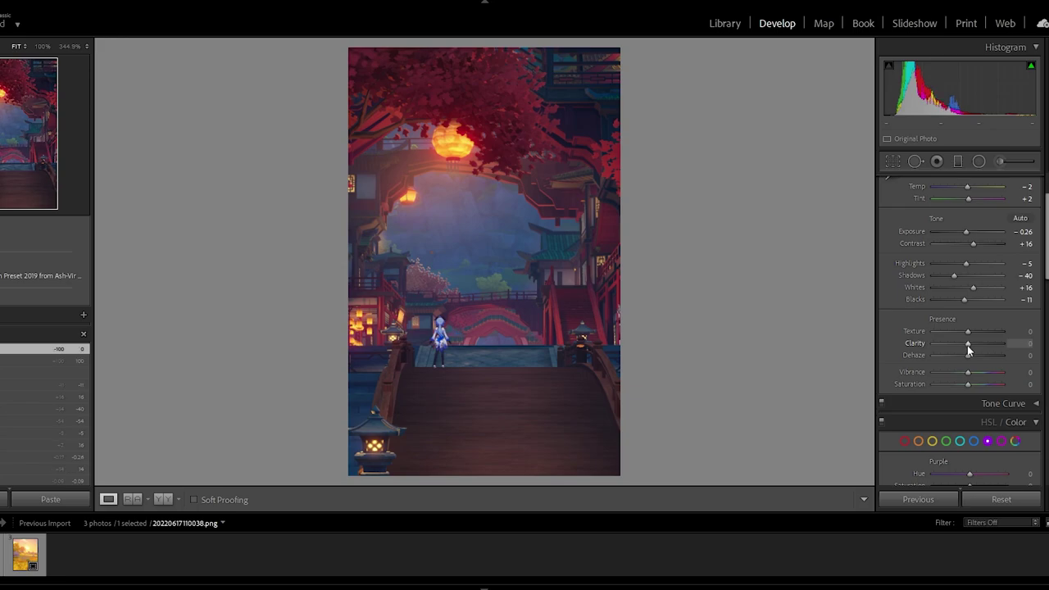
Step: Set Clarity to +19 and inspect the character and bridge details up close
left_click_drag(969, 345, 973, 356)
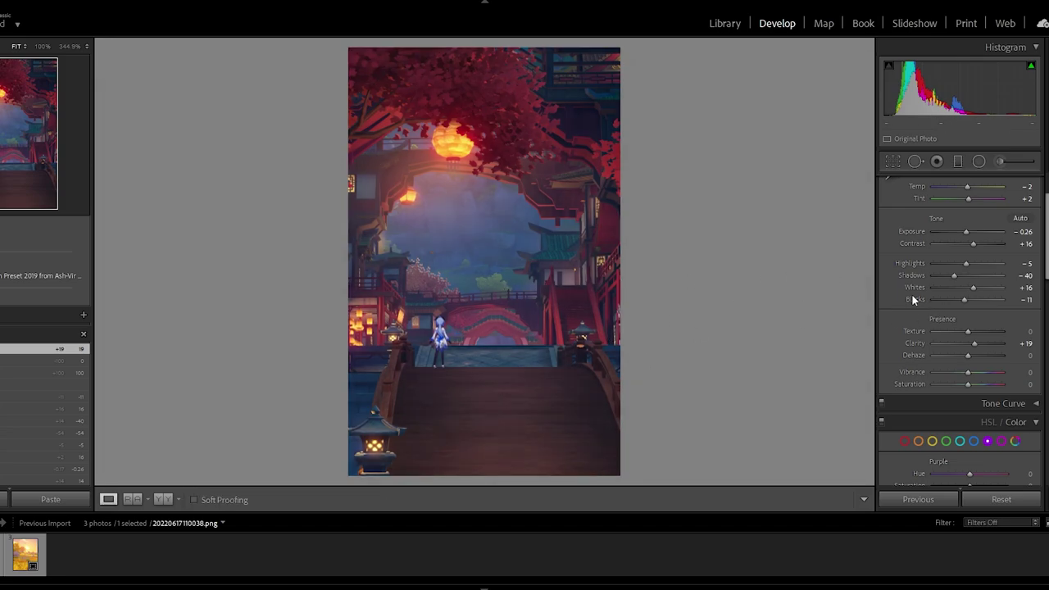
left_click(565, 332)
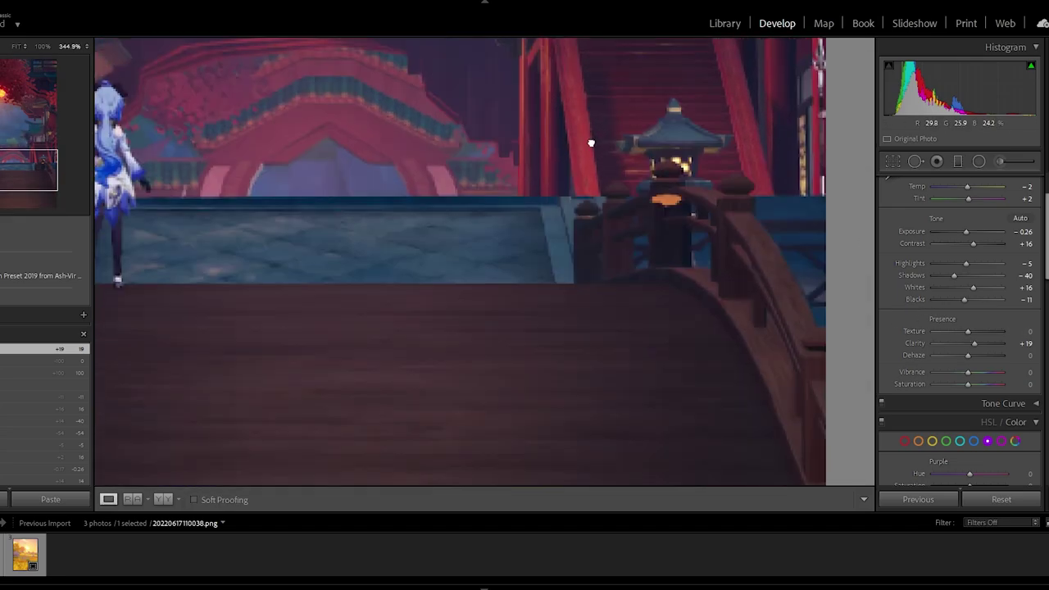
left_click_drag(477, 419, 724, 271)
left_click_drag(582, 308, 729, 314)
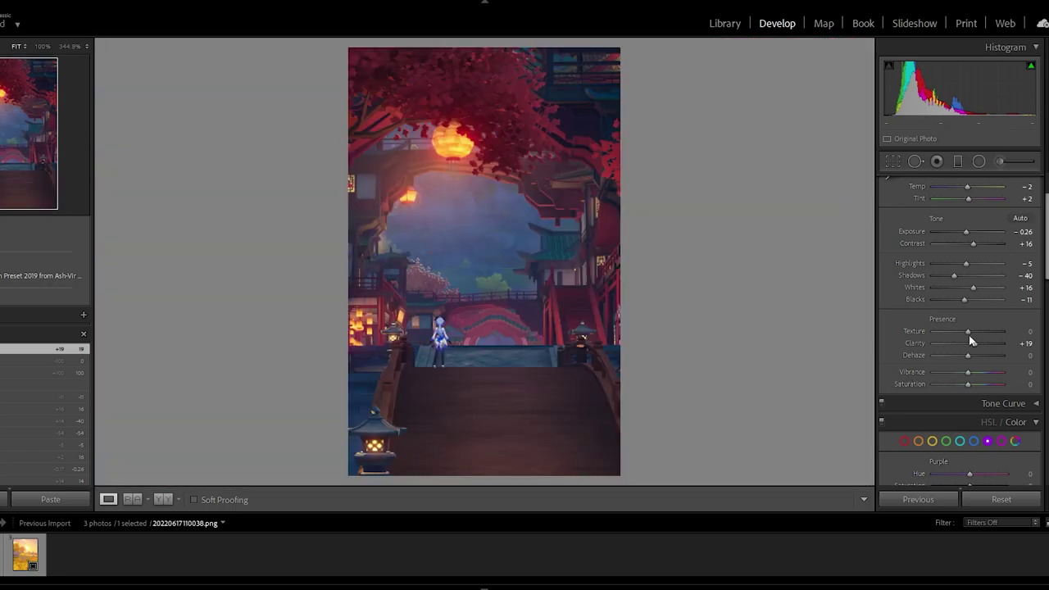
Step: Try Texture at +100, settle it at +9, and set Dehaze to +4
left_click_drag(968, 331, 1005, 331)
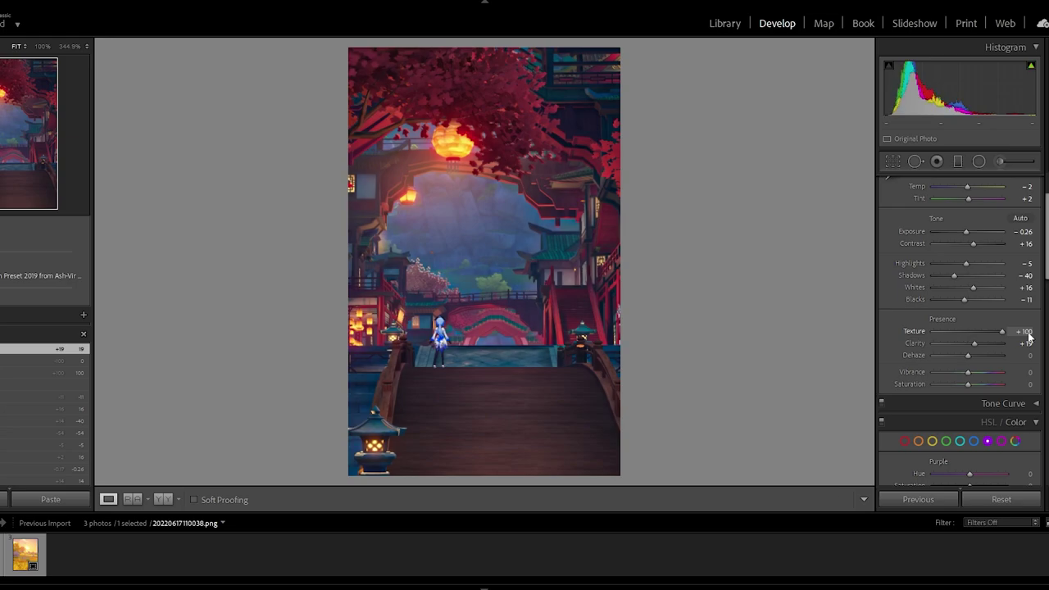
left_click(969, 332)
left_click_drag(968, 333, 970, 340)
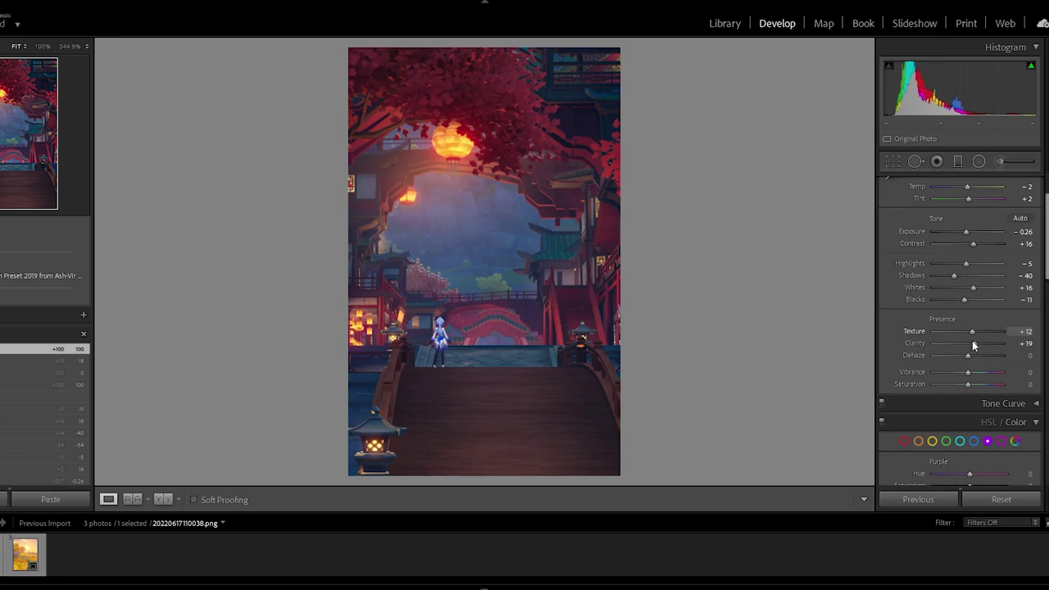
mouse_move(965, 354)
left_mouse_down()
mouse_move(969, 366)
mouse_move(971, 355)
mouse_move(944, 359)
mouse_move(1004, 360)
mouse_move(969, 359)
left_mouse_up()
left_click(970, 358)
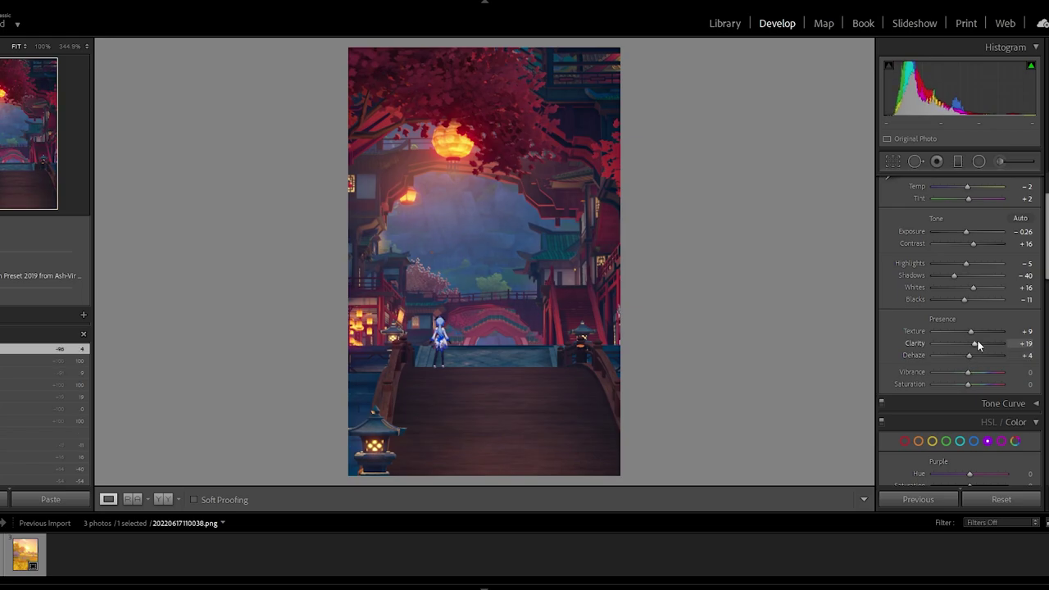
Step: Set Vibrance to +9 and Saturation to +5, comparing the edited photo with its original version
key("backslash")
key("backslash")
key("backslash")
key("backslash")
mouse_move(969, 375)
left_mouse_down()
mouse_move(983, 371)
mouse_move(960, 374)
mouse_move(971, 385)
left_mouse_up()
key("backslash")
key("backslash")
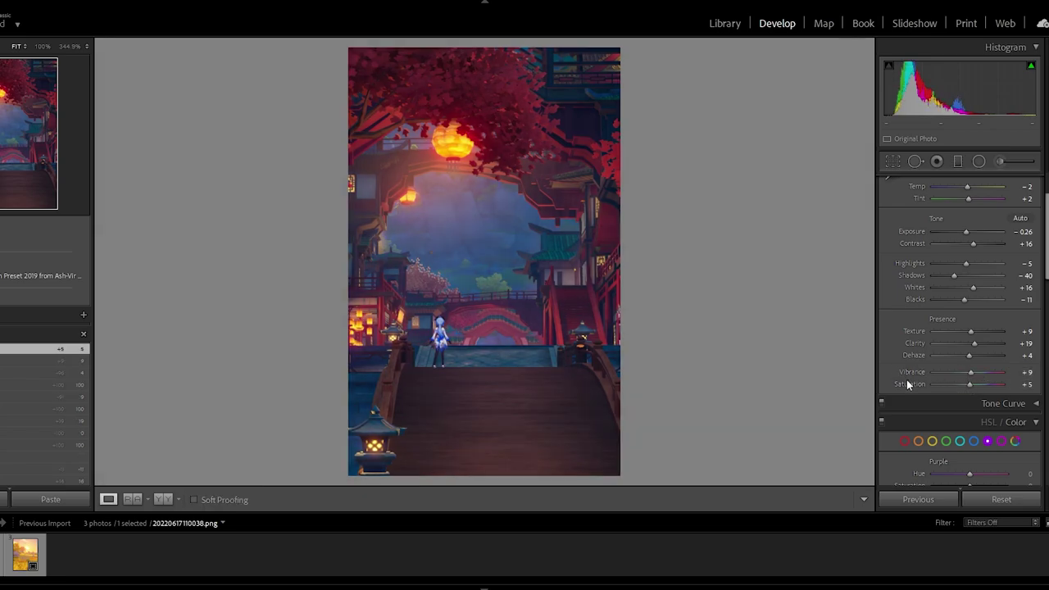
Step: Shape the tone curve into an S-curve with a lifted black point, a 129/126 midpoint and a shadow point at 69/59
scroll(907, 379, "down", 3)
left_click(960, 251)
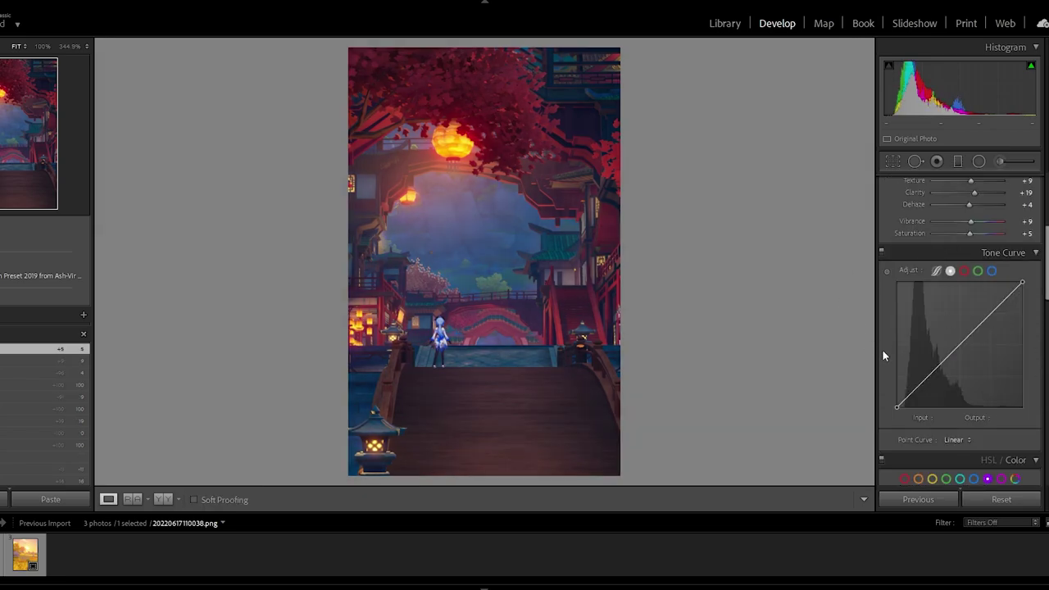
left_click(961, 345)
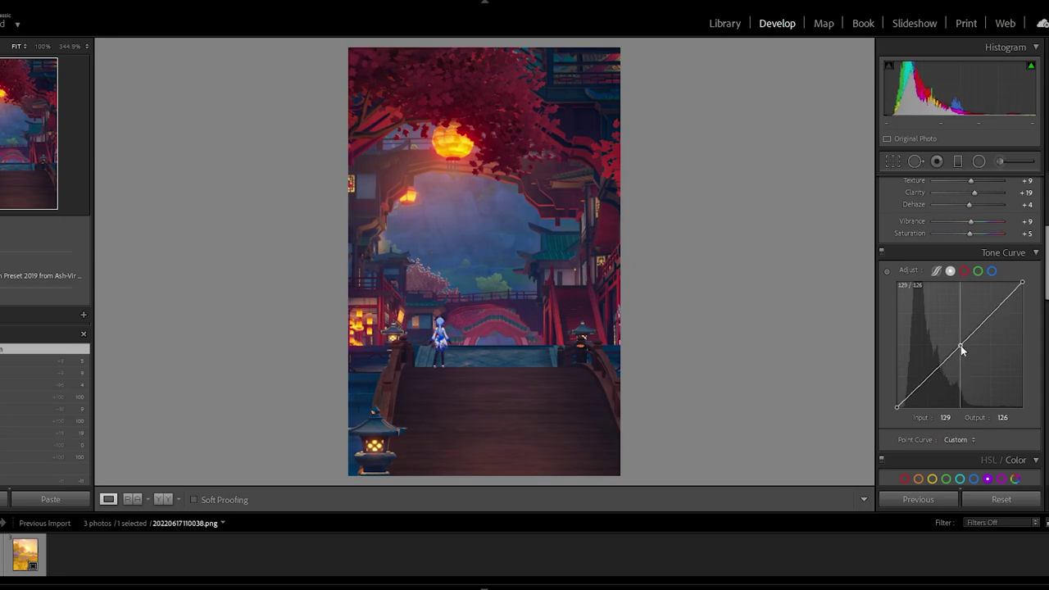
left_click(988, 313)
mouse_move(932, 373)
left_mouse_down()
mouse_move(880, 413)
mouse_move(931, 381)
left_mouse_up()
left_click_drag(546, 360, 629, 283)
left_click(629, 283)
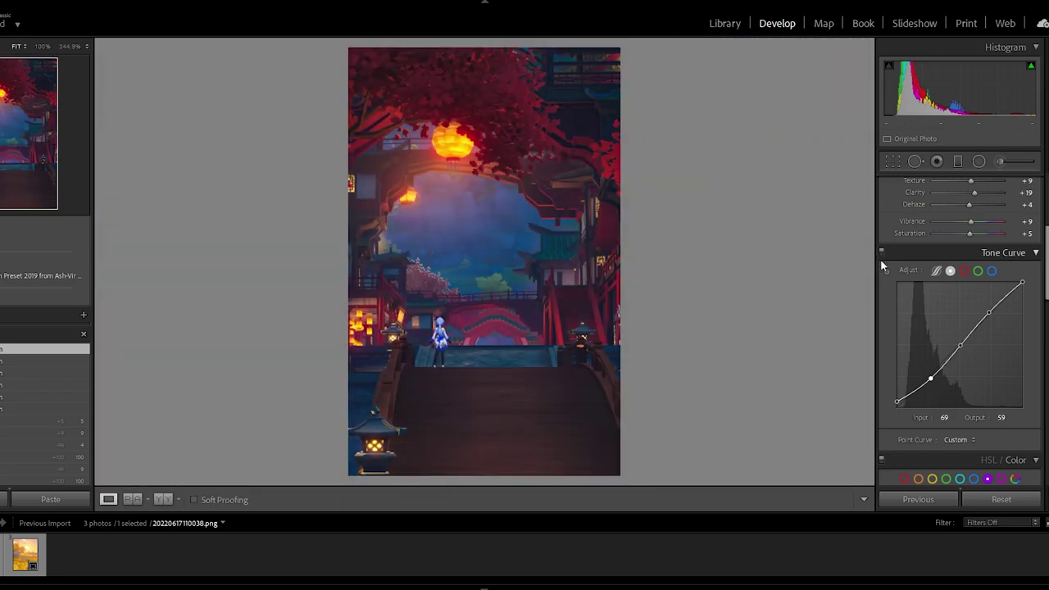
Step: Refine the tone curve with the black point's output at 14 and the midpoint's output at 123, comparing with the original photo
left_click_drag(931, 383, 893, 405)
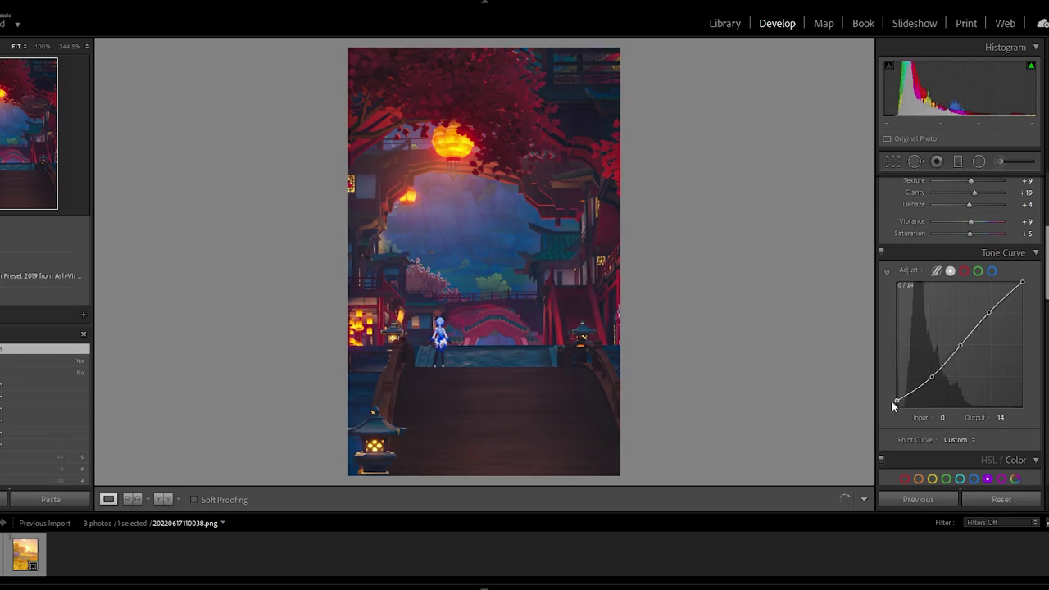
left_click(522, 308)
left_click(519, 307)
key("backslash")
key("backslash")
left_click_drag(961, 350, 960, 351)
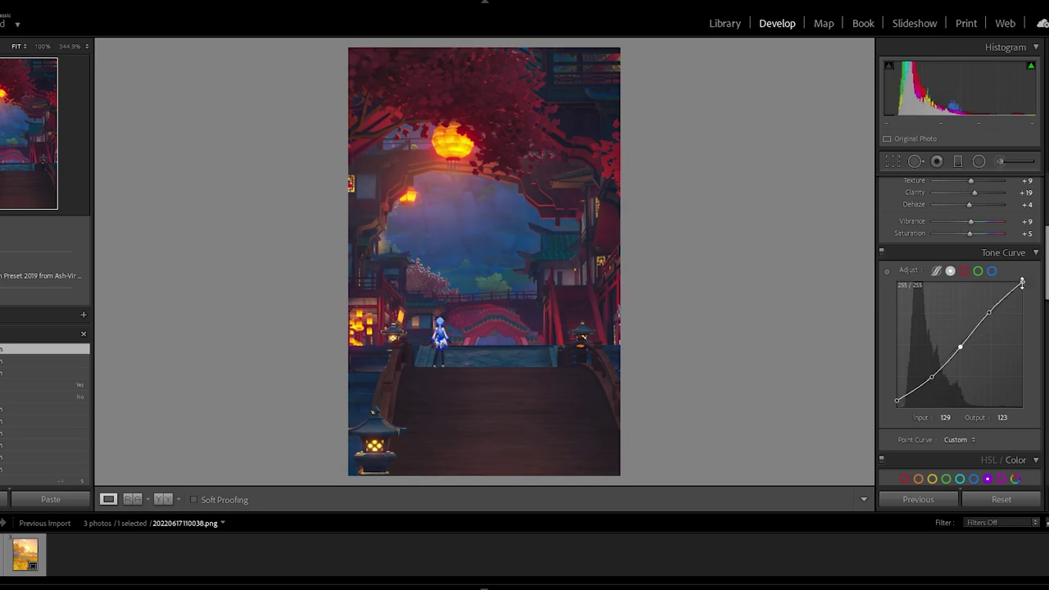
Step: Lower the tone curve's white point output to 251 and compare the photo with and without the curve
left_click_drag(1021, 282, 1032, 288)
left_click(882, 253)
left_click(882, 253)
left_click(882, 253)
left_click(882, 253)
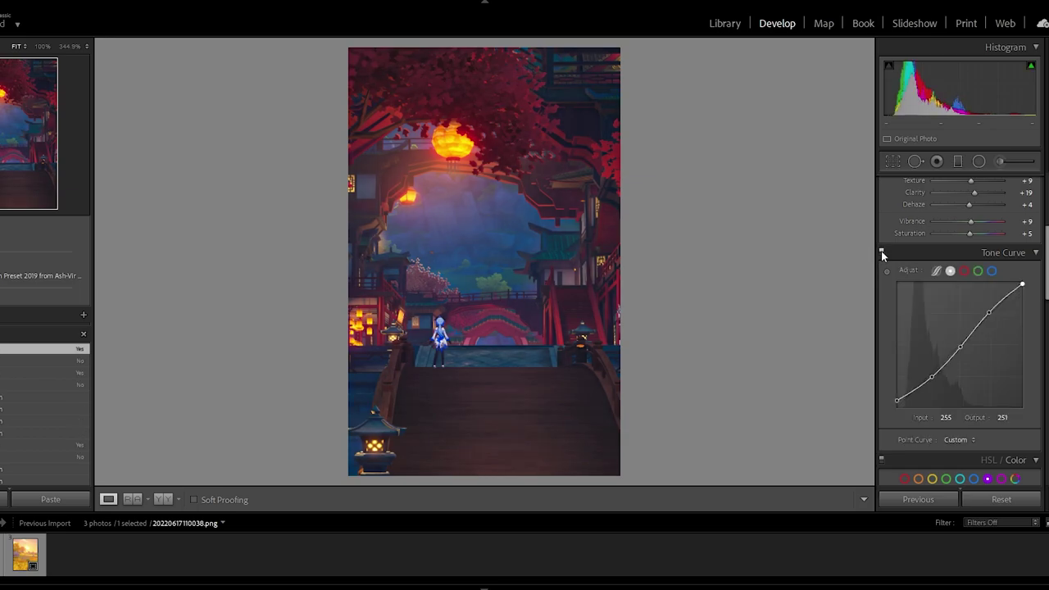
left_click(882, 253)
left_click(881, 252)
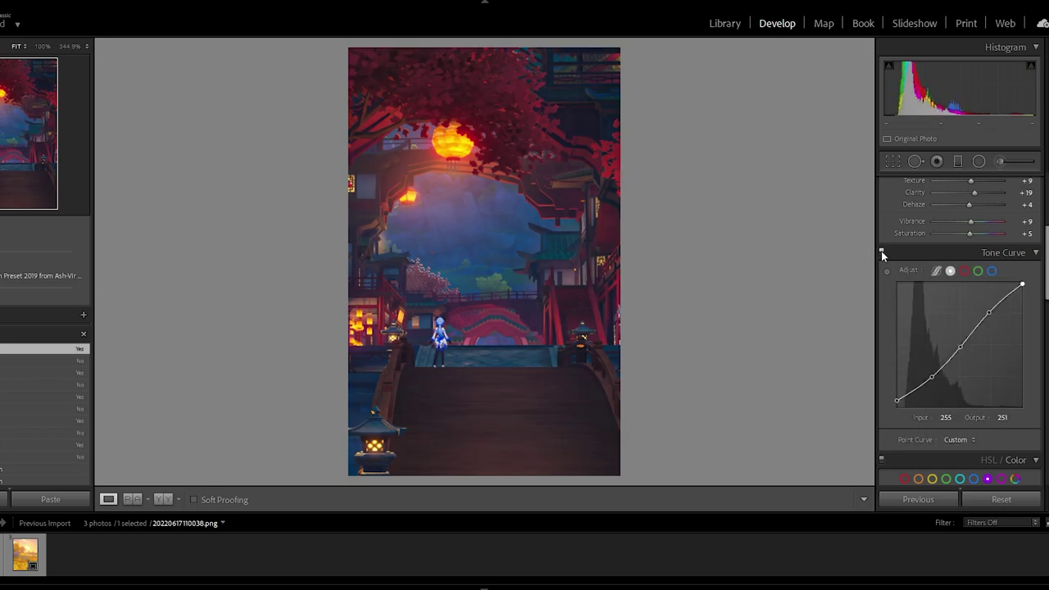
Step: Adjust the reds in HSL/Color to Hue +5, Saturation −10 and Luminance +5
left_click(893, 253)
left_click_drag(565, 309, 585, 343)
mouse_move(968, 323)
left_mouse_down()
mouse_move(944, 324)
mouse_move(970, 324)
mouse_move(954, 334)
mouse_move(966, 334)
left_mouse_up()
left_click_drag(969, 347, 971, 348)
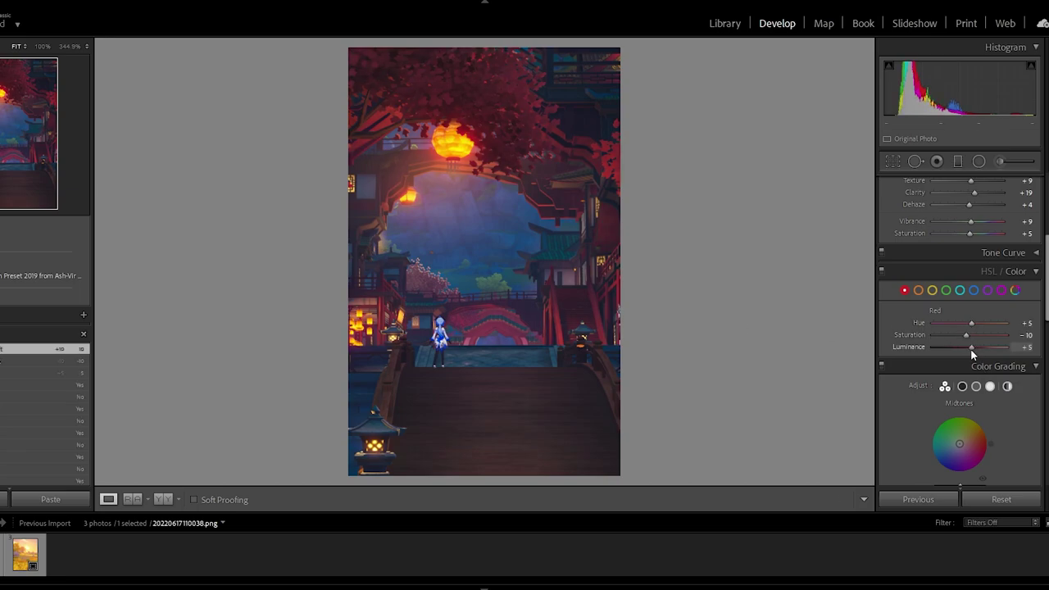
Step: Set the oranges to Hue +3, Saturation −5 and Luminance +5, and adjust the yellow range
left_click(918, 293)
mouse_move(959, 332)
left_mouse_down()
mouse_move(973, 351)
mouse_move(972, 322)
left_mouse_up()
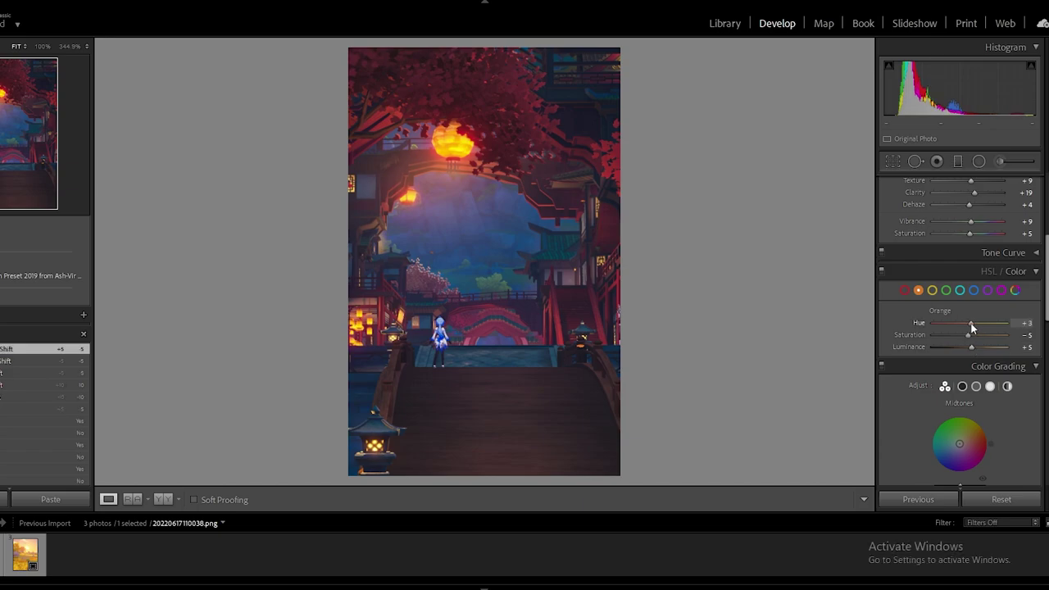
left_click(932, 290)
mouse_move(969, 323)
left_mouse_down()
mouse_move(990, 323)
mouse_move(959, 334)
mouse_move(1002, 327)
mouse_move(970, 330)
left_mouse_up()
Step: Set the aqua Hue to +3, inspect the sky up close, and lower the aqua saturation and luminance
left_click(959, 291)
left_click(488, 194)
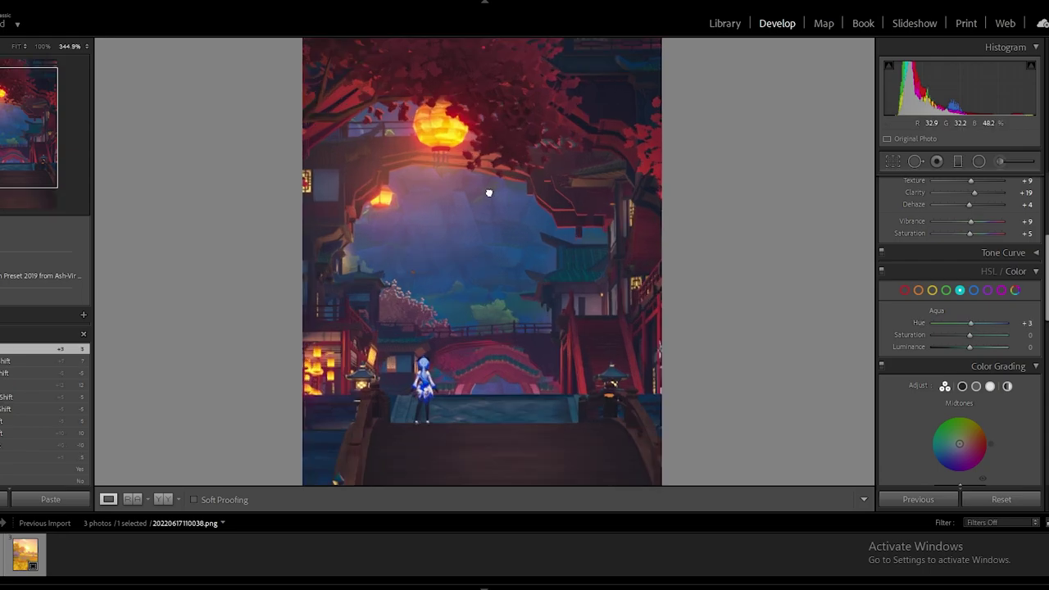
left_click_drag(375, 113, 490, 231)
left_click(498, 242)
left_click_drag(460, 266, 637, 295)
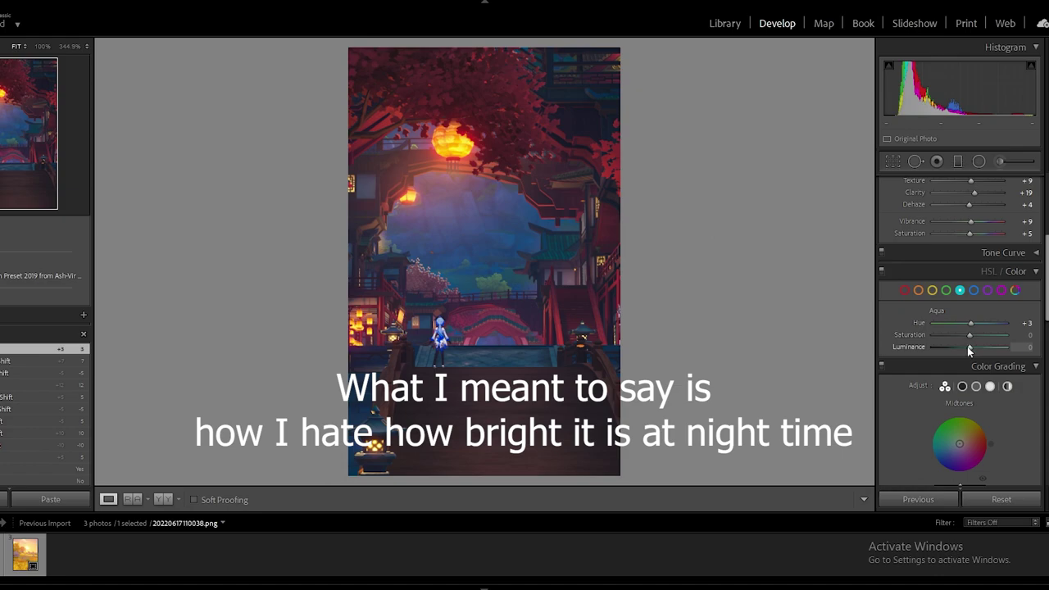
left_click_drag(968, 348, 943, 348)
mouse_move(969, 335)
left_mouse_down()
mouse_move(991, 326)
mouse_move(941, 335)
mouse_move(971, 343)
mouse_move(961, 342)
mouse_move(967, 325)
mouse_move(988, 324)
mouse_move(959, 323)
mouse_move(972, 322)
mouse_move(957, 347)
left_mouse_up()
Step: Set the blues to Hue +3, Saturation −15 and Luminance −33, comparing the photo with and without the HSL adjustments
left_click(973, 290)
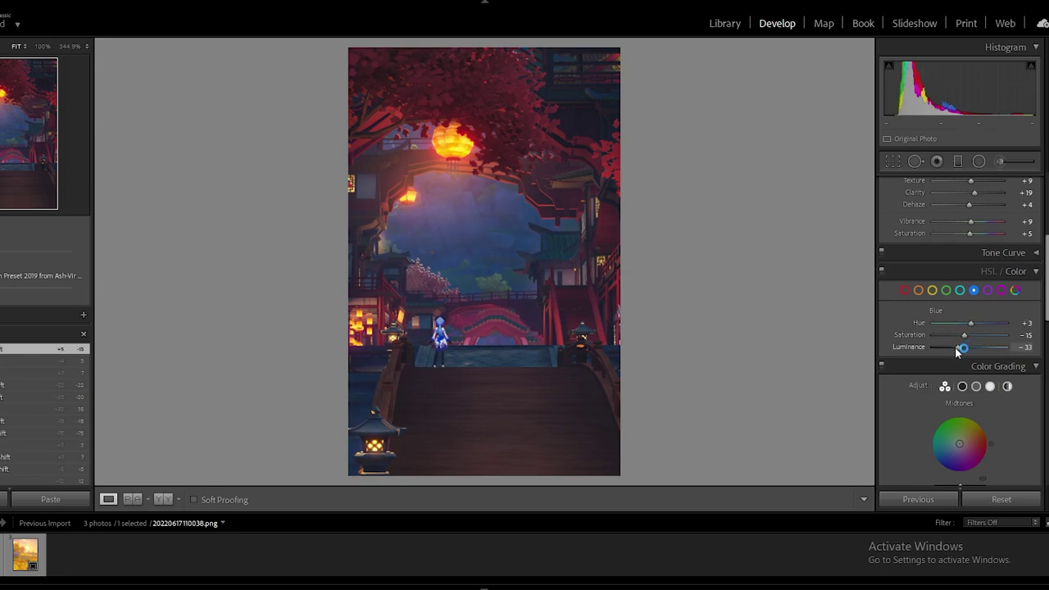
left_click(881, 273)
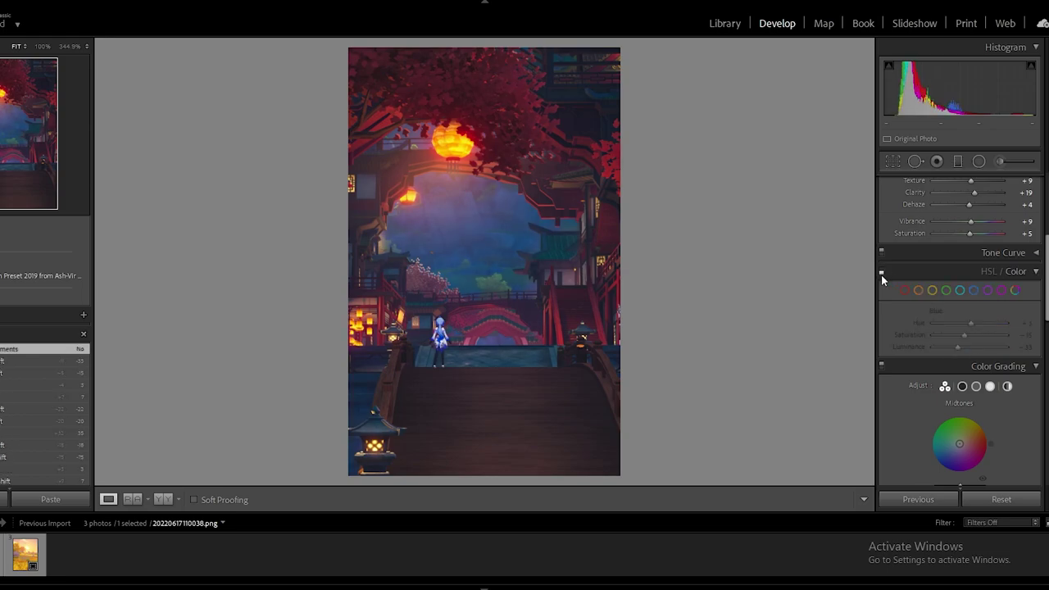
left_click(881, 273)
left_click(881, 272)
left_click(881, 273)
left_click(880, 273)
left_click(881, 273)
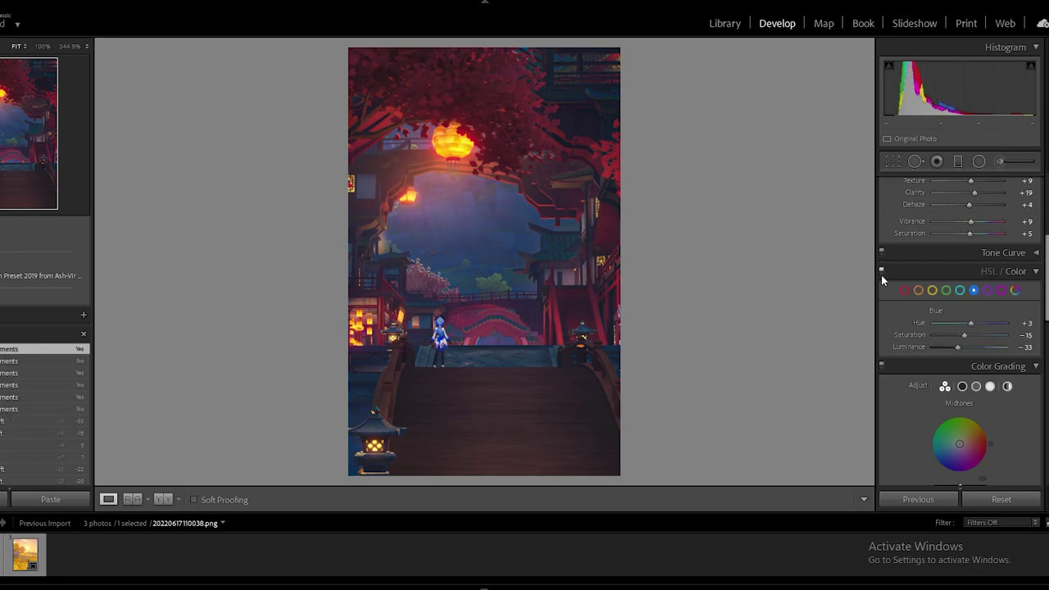
left_click(880, 273)
left_click(881, 273)
Step: Set the magentas to Hue +60, Saturation +18 and Luminance −3, checking against the photo without HSL adjustments
left_click(1000, 290)
left_click_drag(969, 322, 969, 348)
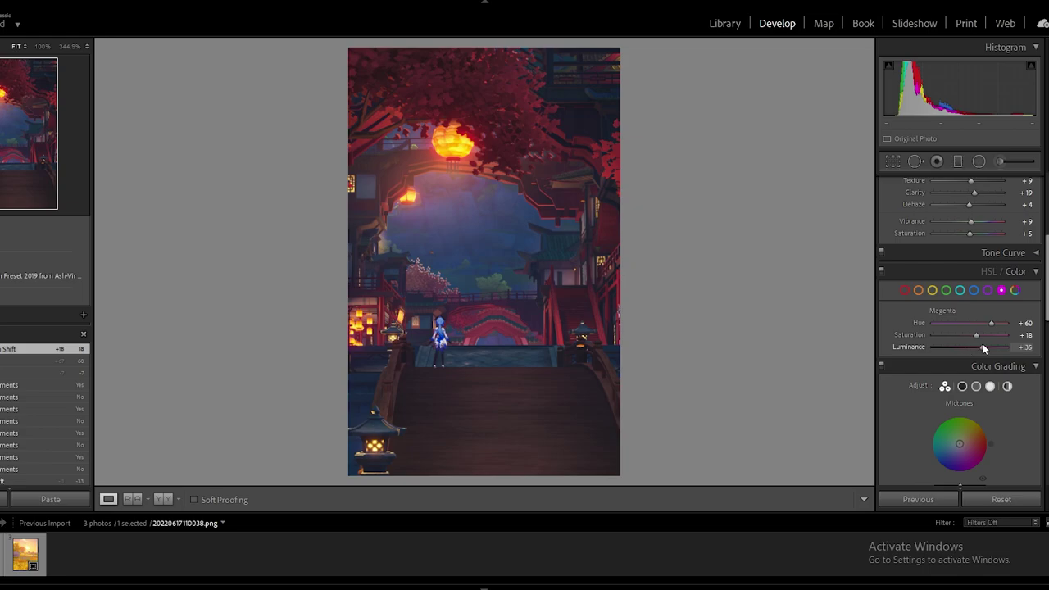
left_click(881, 271)
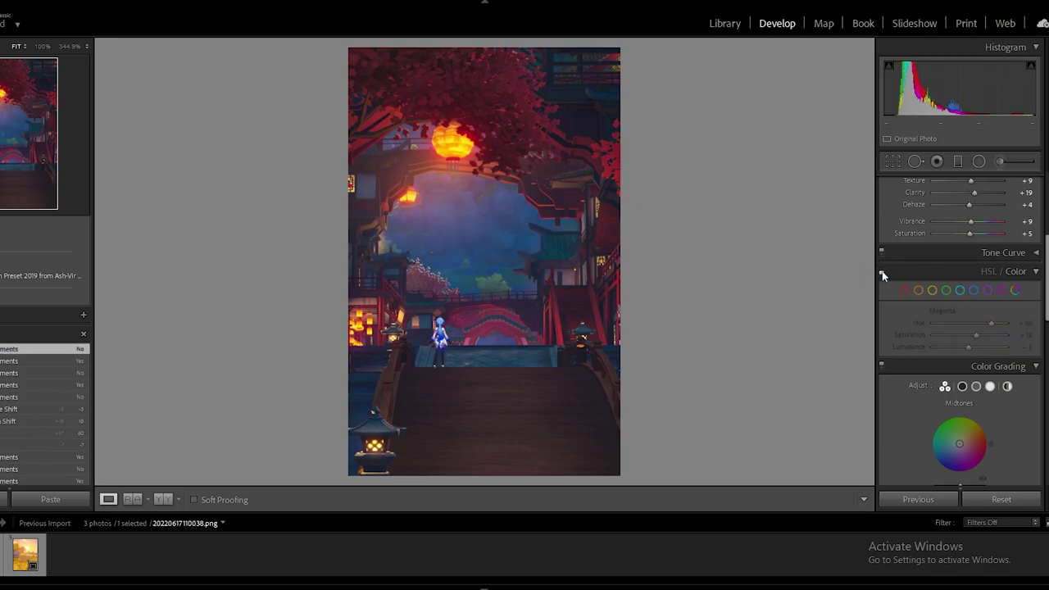
left_click(882, 271)
Step: Tint the shadows slightly blue and the midtones and highlights orange with Color Grading, comparing with and without it
scroll(956, 334, "down", 3)
scroll(925, 208, "up", 1)
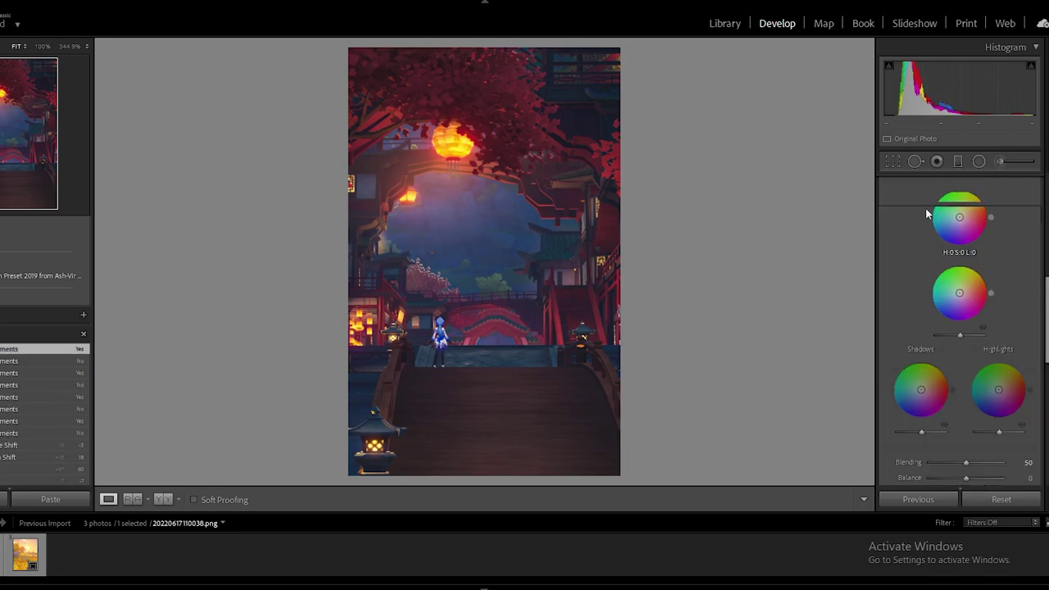
scroll(952, 321, "down", 2)
left_click_drag(920, 314, 920, 316)
left_click_drag(959, 217, 962, 215)
left_click_drag(998, 314, 1004, 310)
scroll(971, 286, "up", 1)
left_click(883, 215)
left_click(884, 214)
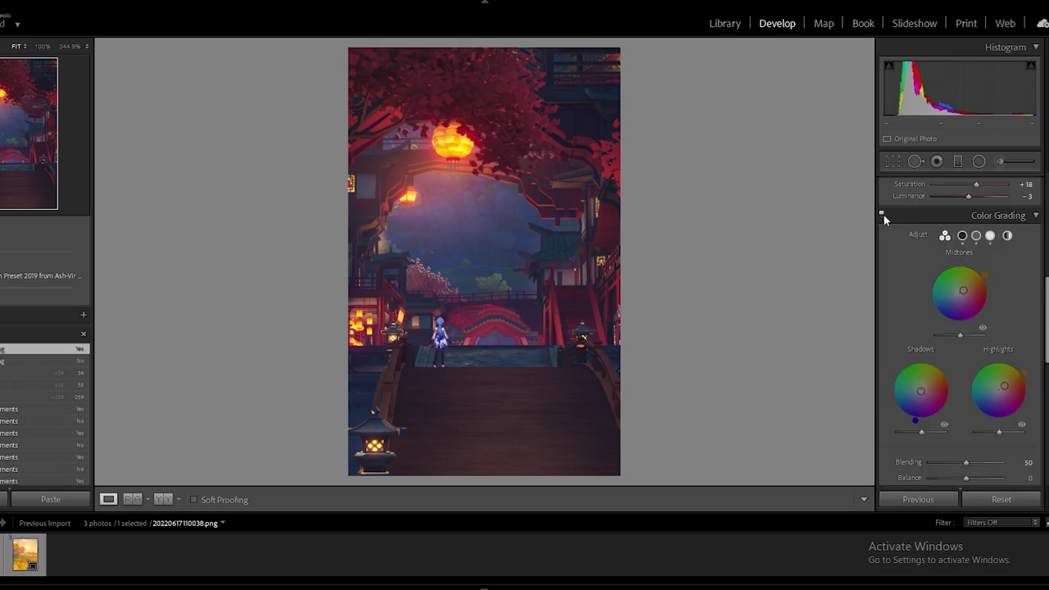
left_click(883, 215)
left_click(883, 215)
left_click(883, 214)
left_click(883, 215)
left_click(883, 214)
Step: Set the post-crop vignette amount to −16 and the grain amount to 4, inspecting the photo's details up close
scroll(975, 311, "down", 4)
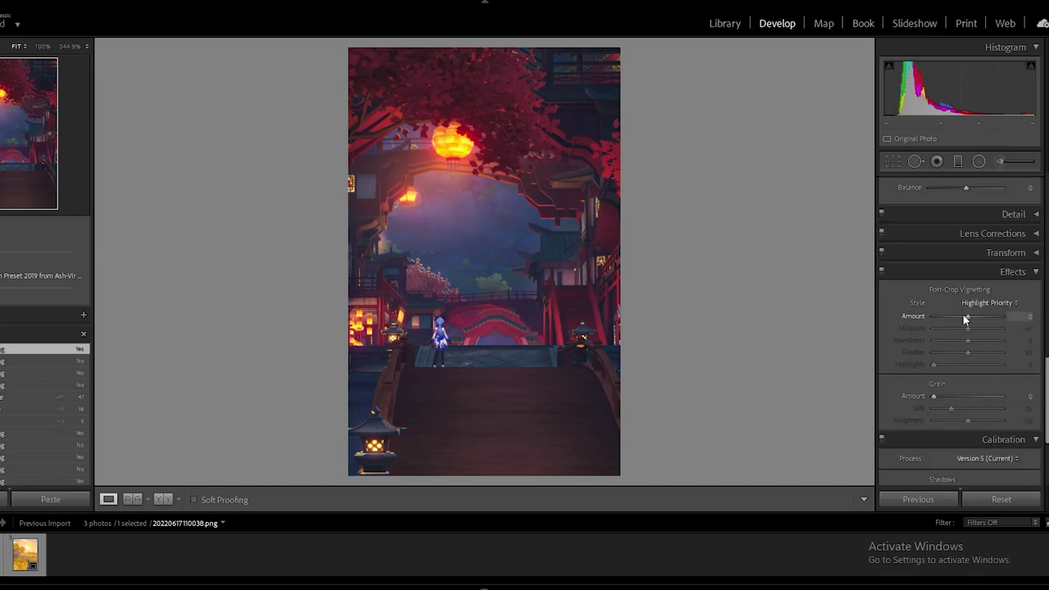
left_click_drag(964, 316, 962, 317)
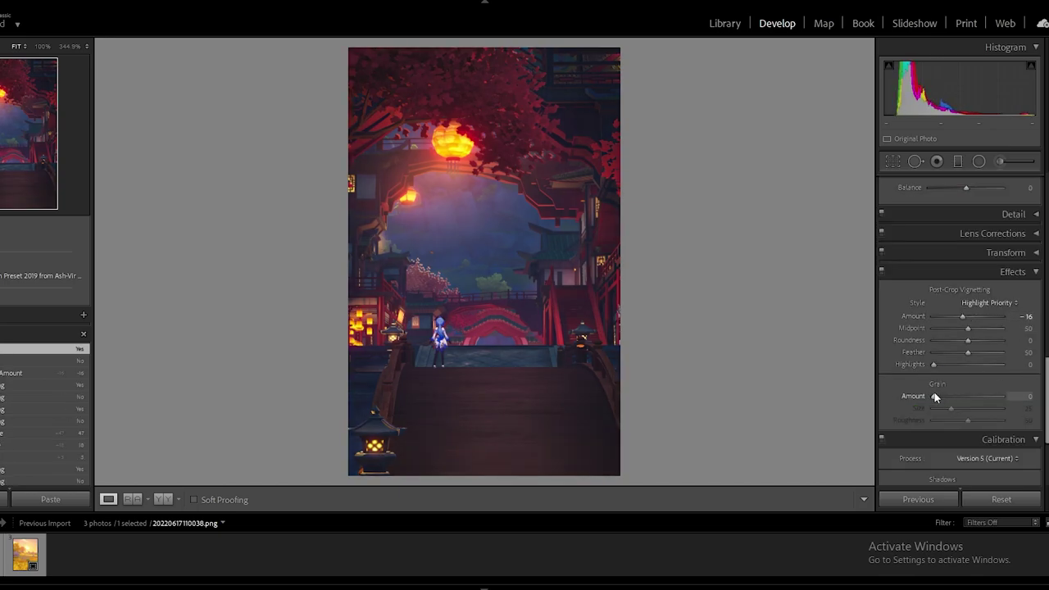
left_click(450, 357)
left_click_drag(482, 314, 502, 271)
left_click_drag(647, 331, 443, 401)
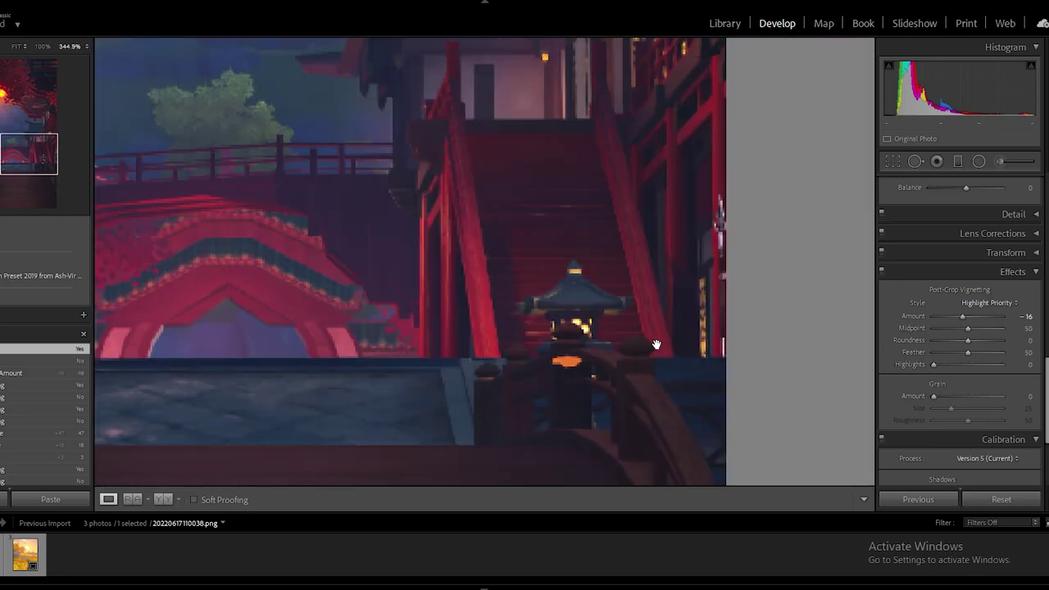
left_click(656, 344)
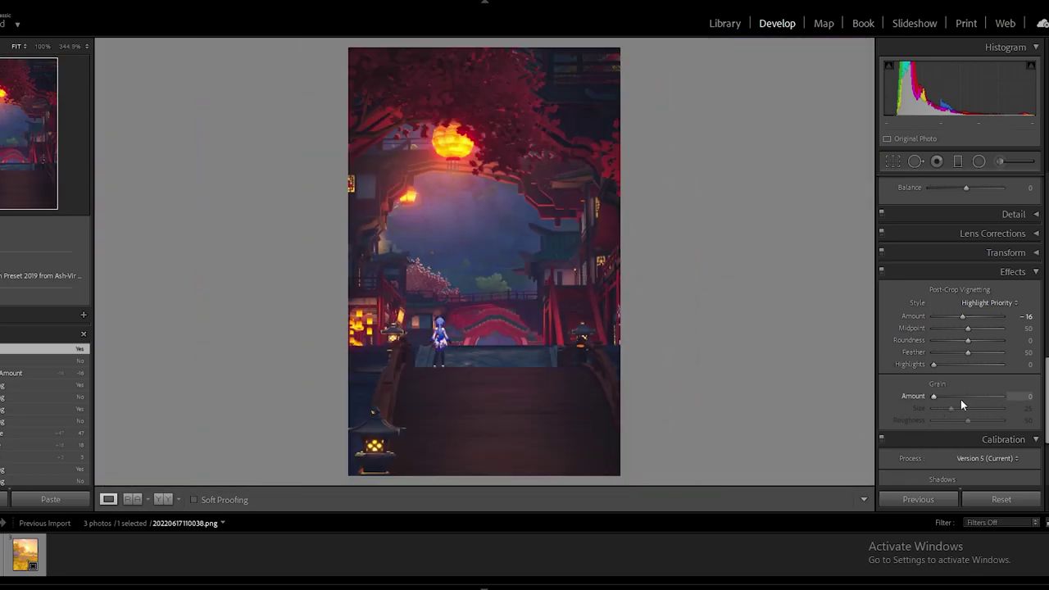
left_click(435, 300)
left_click_drag(619, 295, 548, 235)
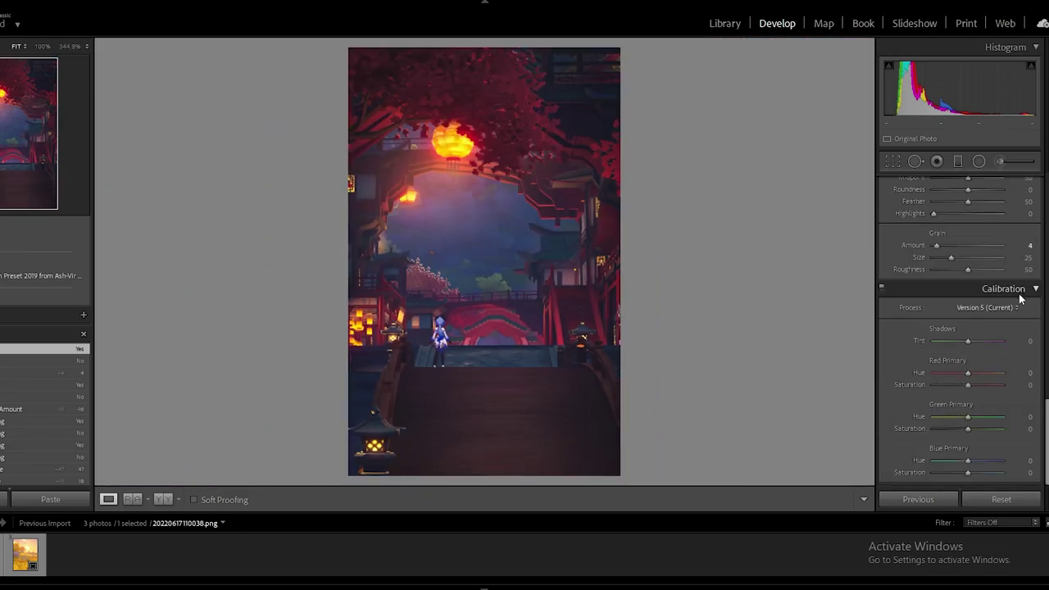
Step: Try a Calibration shadows tint of −14 and reset it to 0
mouse_move(966, 341)
left_mouse_down()
mouse_move(938, 341)
mouse_move(1009, 344)
mouse_move(962, 342)
left_mouse_up()
left_click(556, 242)
left_click(781, 282)
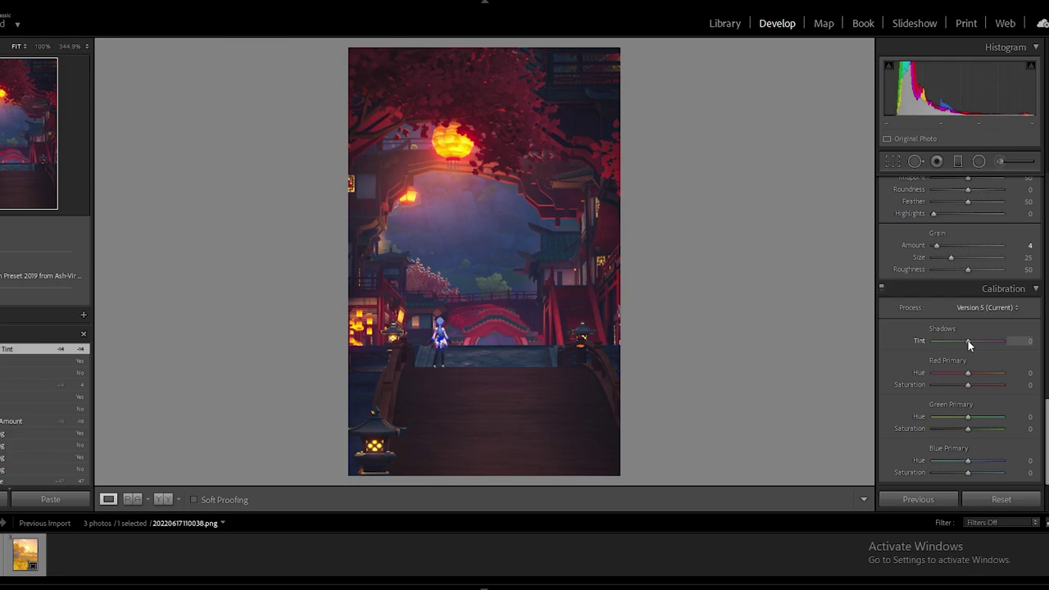
Step: Calibrate the red primary to Hue −18, Saturation +11 and the green primary to Hue −25, Saturation +4
mouse_move(967, 374)
left_mouse_down()
mouse_move(959, 377)
mouse_move(984, 379)
mouse_move(936, 375)
mouse_move(974, 385)
mouse_move(962, 380)
left_mouse_up()
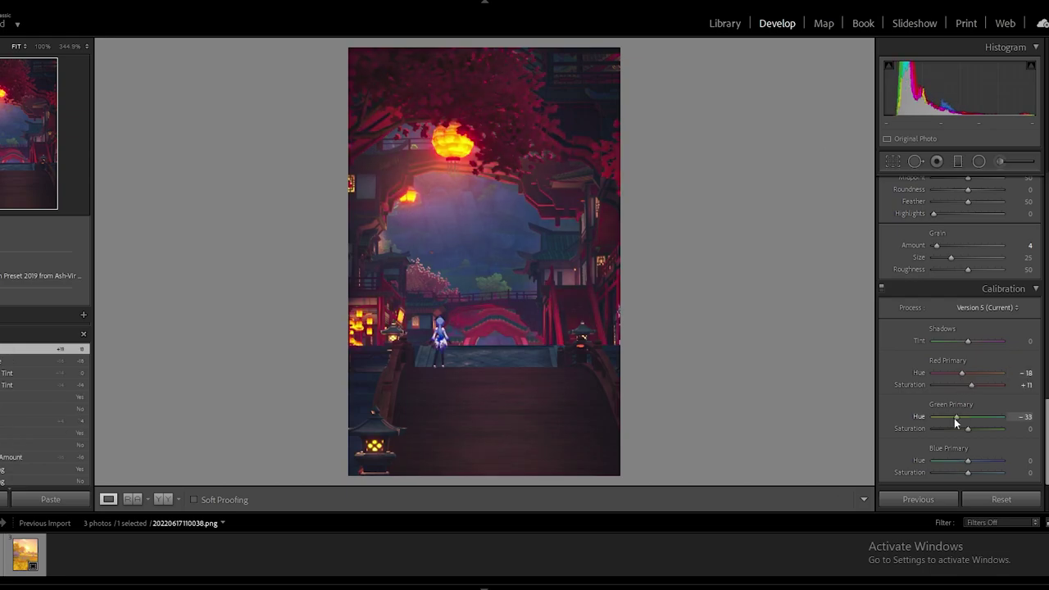
left_click_drag(954, 417, 969, 431)
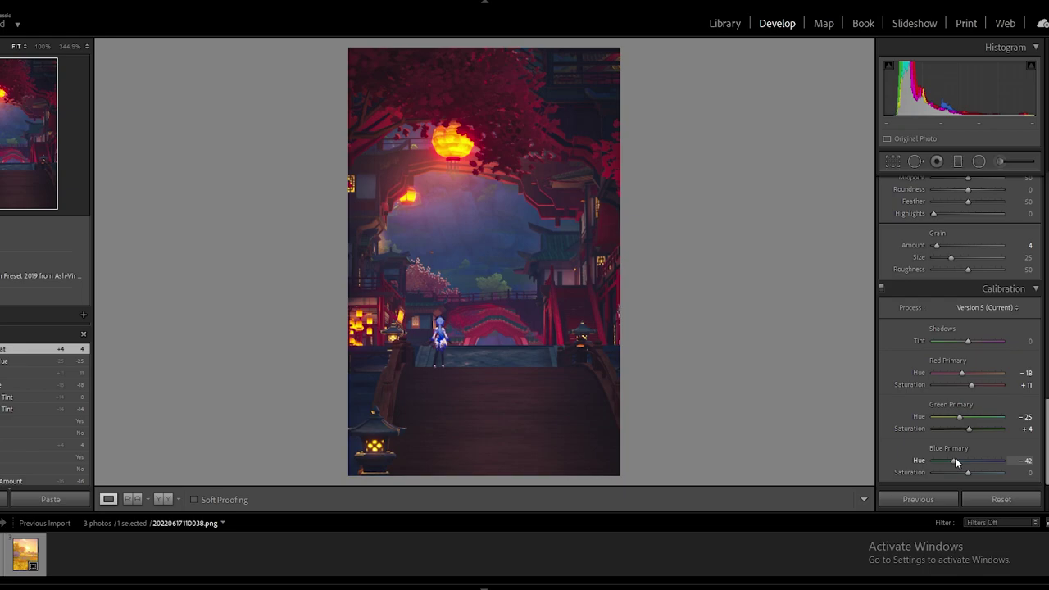
Step: Try the blue primary Hue at −40, reset it, and settle on Hue −21 with Saturation +7
left_click_drag(955, 461, 964, 460)
mouse_move(956, 463)
left_mouse_down()
mouse_move(967, 464)
mouse_move(954, 464)
left_mouse_up()
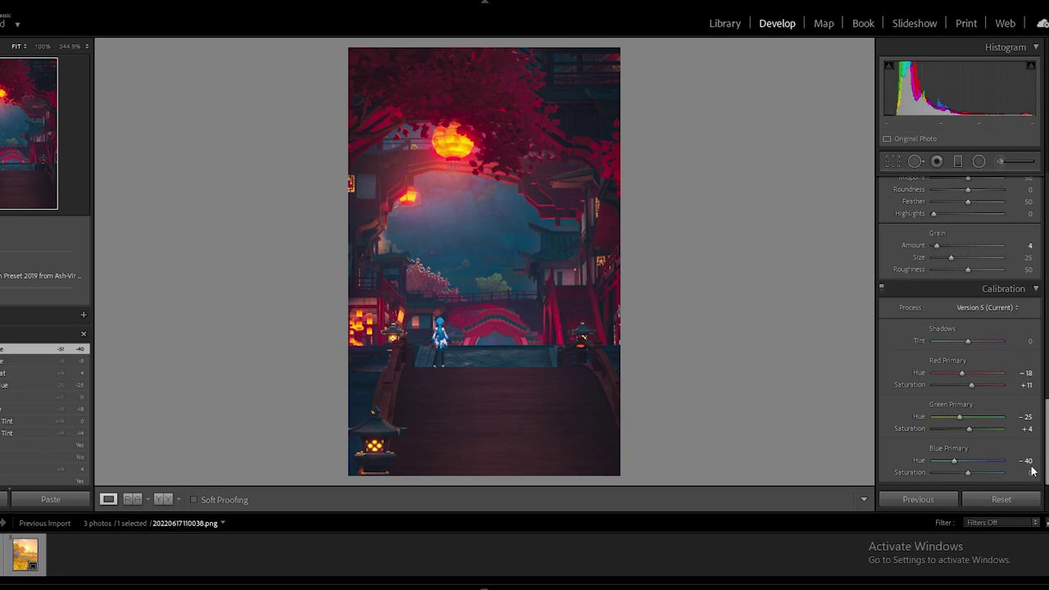
double_click(964, 463)
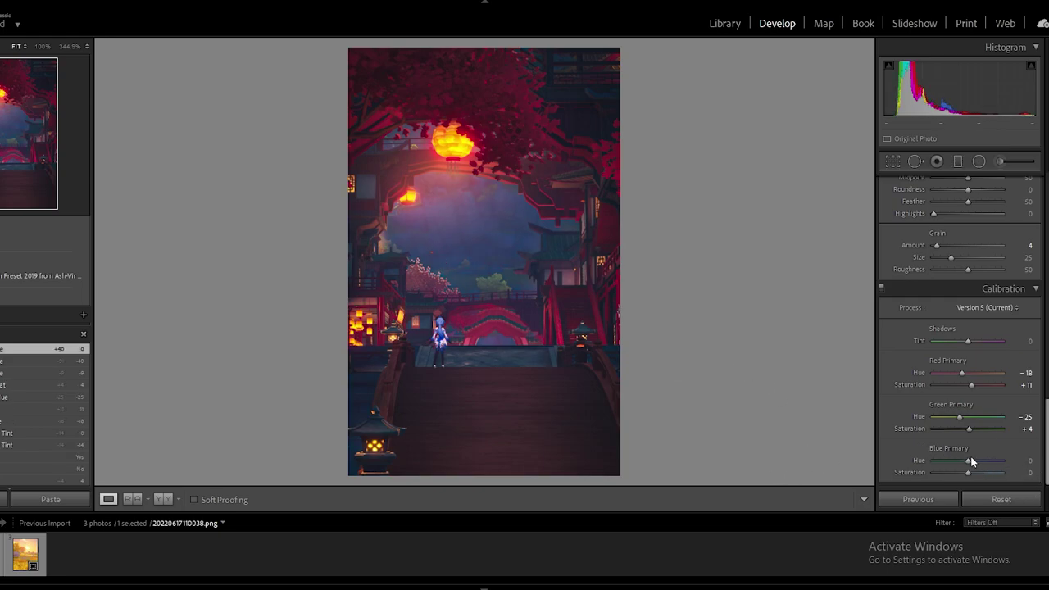
left_click_drag(969, 462, 960, 462)
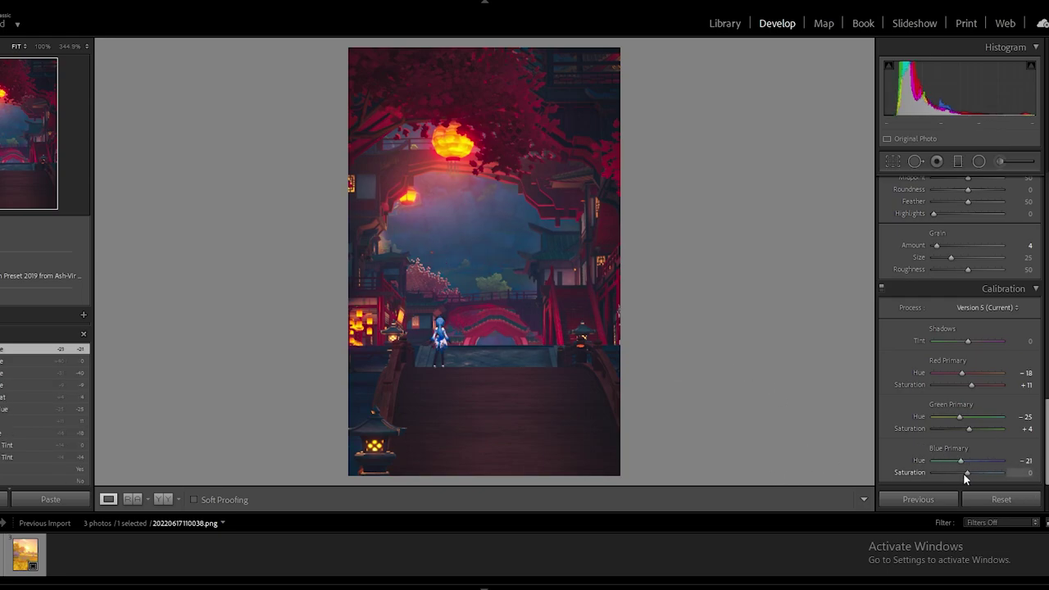
scroll(962, 473, "up", 5)
left_click_drag(974, 475, 967, 474)
Step: Compare the graded photo with its original version and with the Calibration adjustments turned off
key("backslash")
key("backslash")
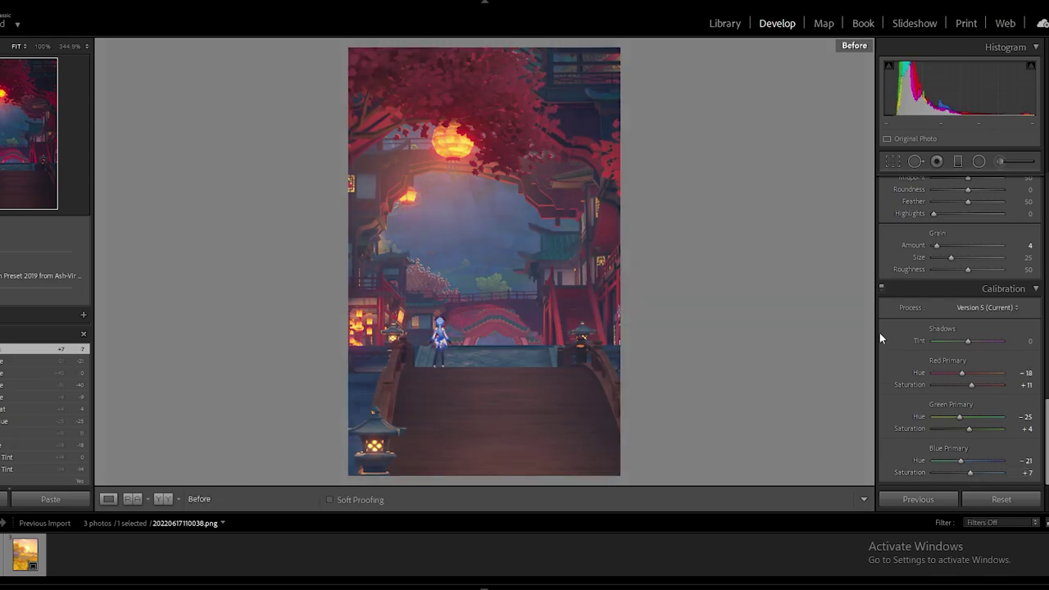
left_click(882, 289)
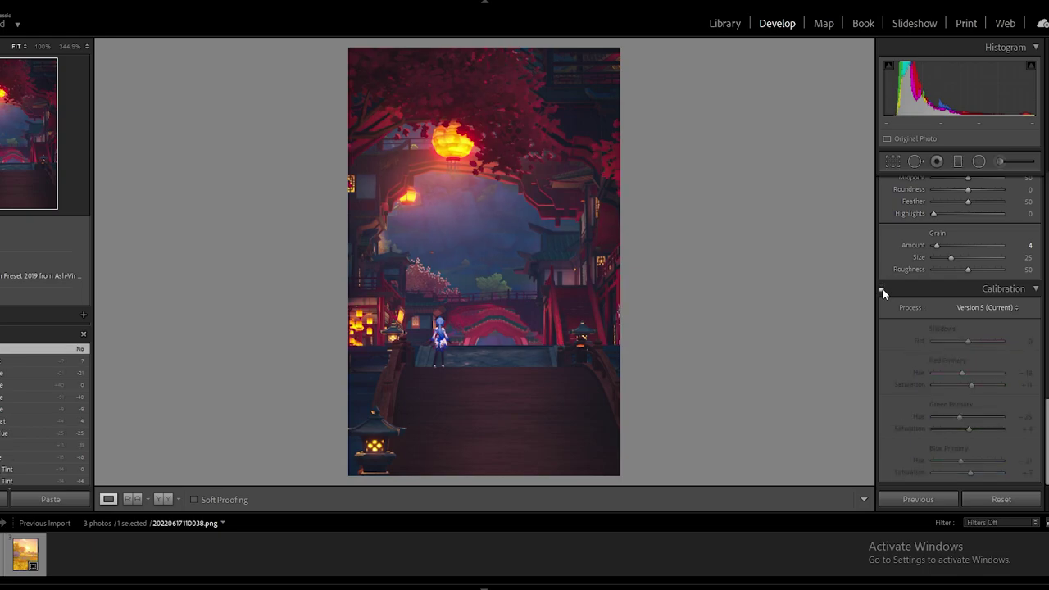
left_click(881, 289)
key("backslash")
key("backslash")
left_click_drag(432, 290, 424, 312)
key("backslash")
key("backslash")
left_click(540, 254)
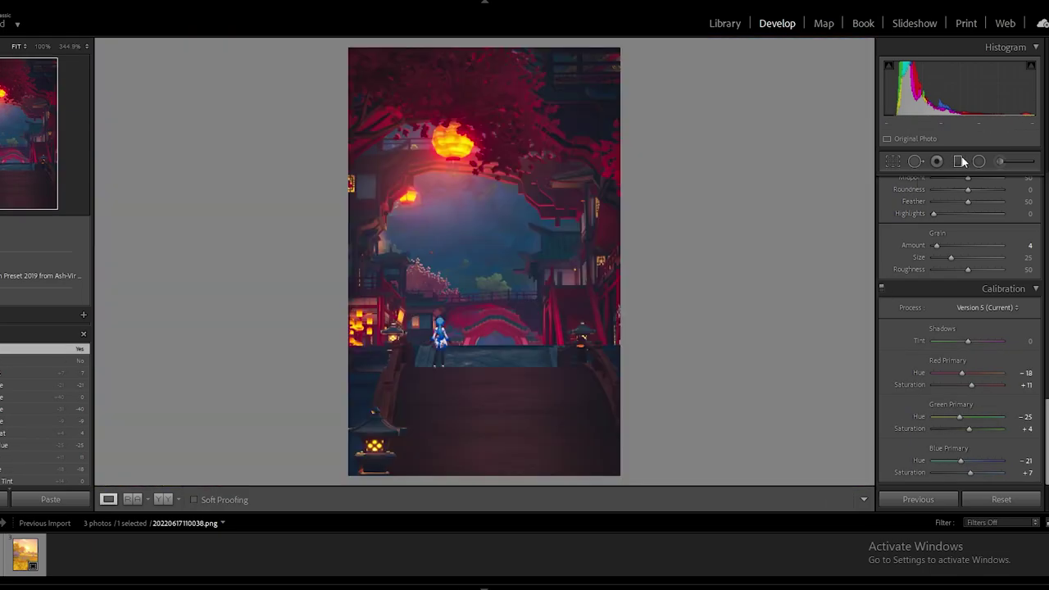
Step: Darken the bridge floor with a graduated filter from the bottom at about −0.71 Exposure and inspect the result up close
left_click(957, 162)
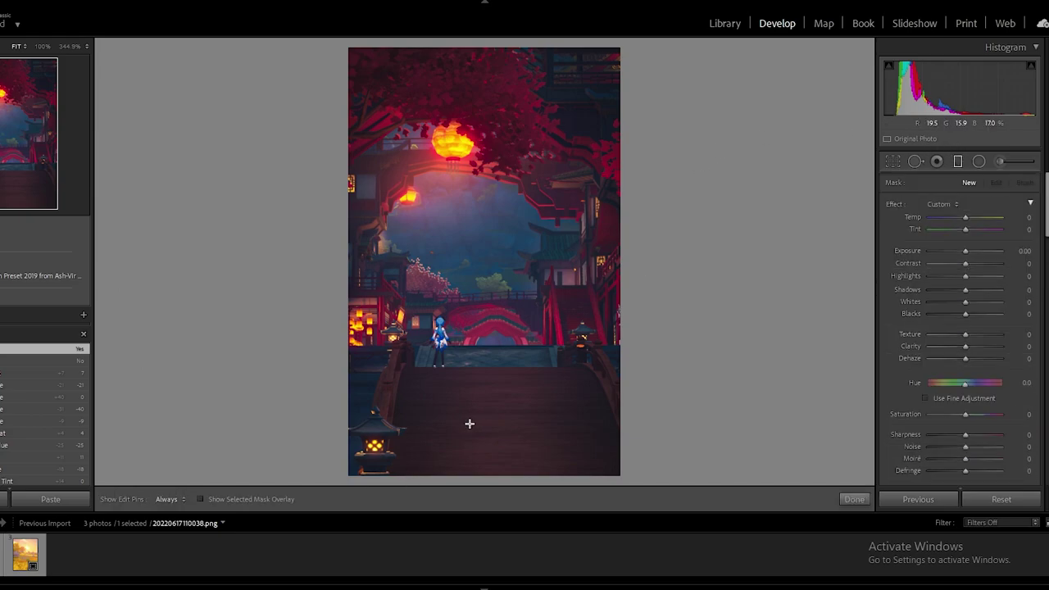
left_click_drag(467, 440, 472, 375)
left_click_drag(958, 249, 959, 248)
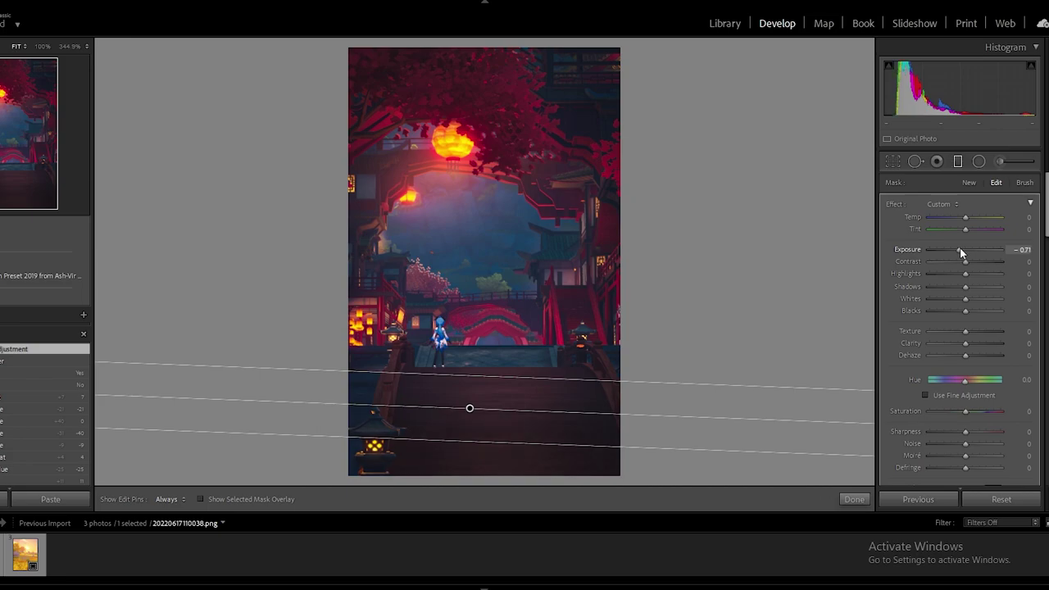
left_click(955, 161)
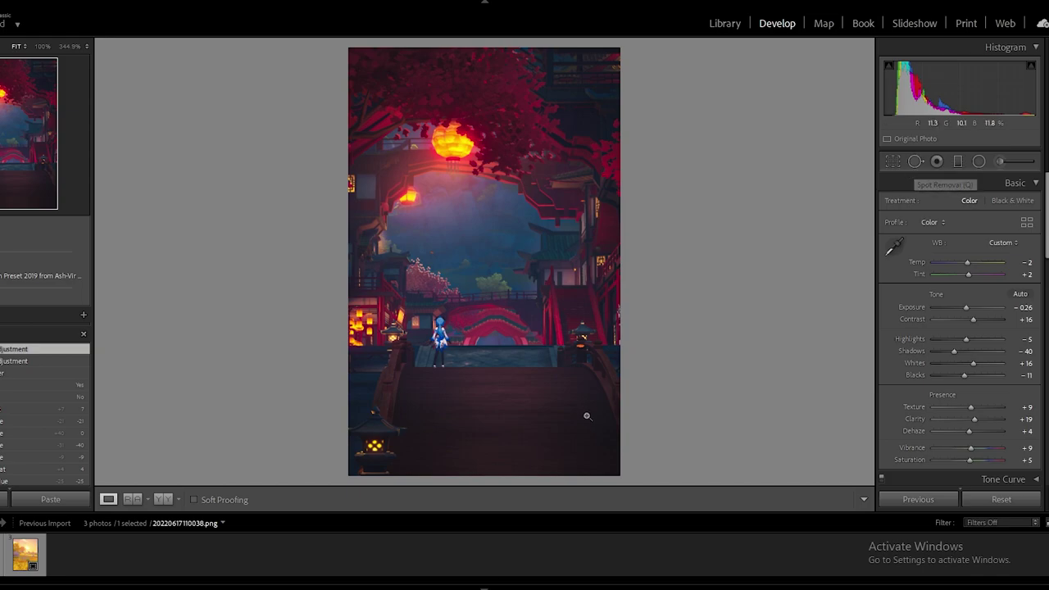
left_click(426, 407)
left_click_drag(427, 407, 499, 254)
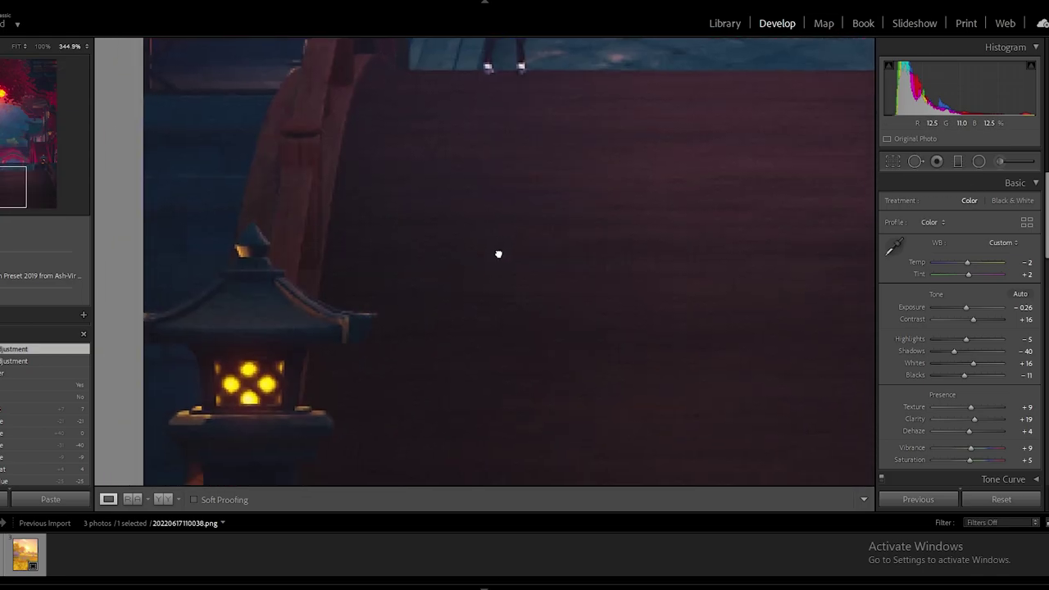
left_click_drag(442, 123, 452, 254)
left_click(459, 221)
left_click(440, 339)
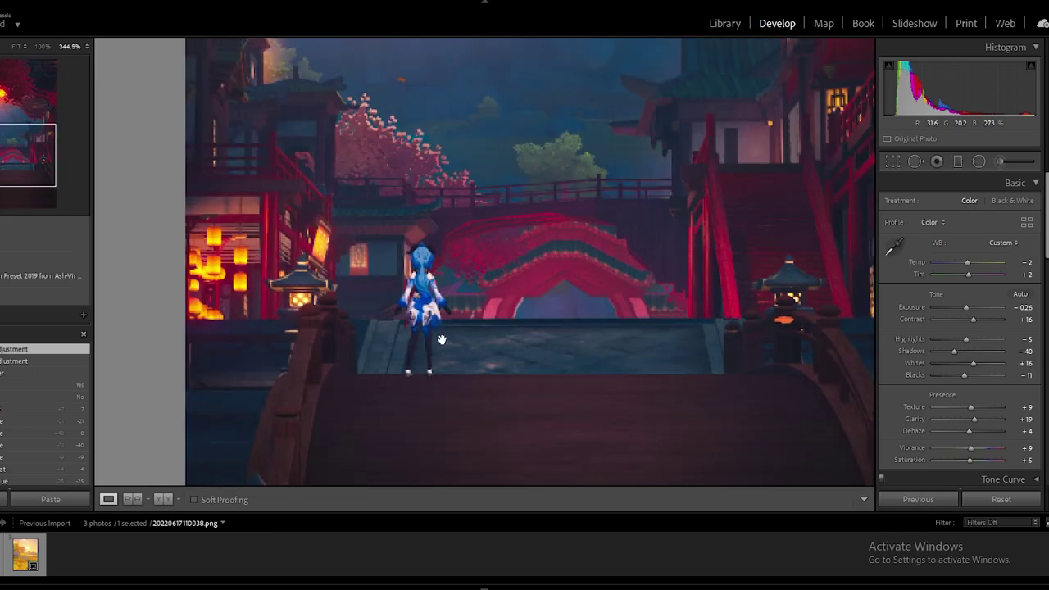
left_click(520, 417)
Step: Add a graduated filter over the red foliage at the photo's top and another along its right side with Exposure −0.30
key("m")
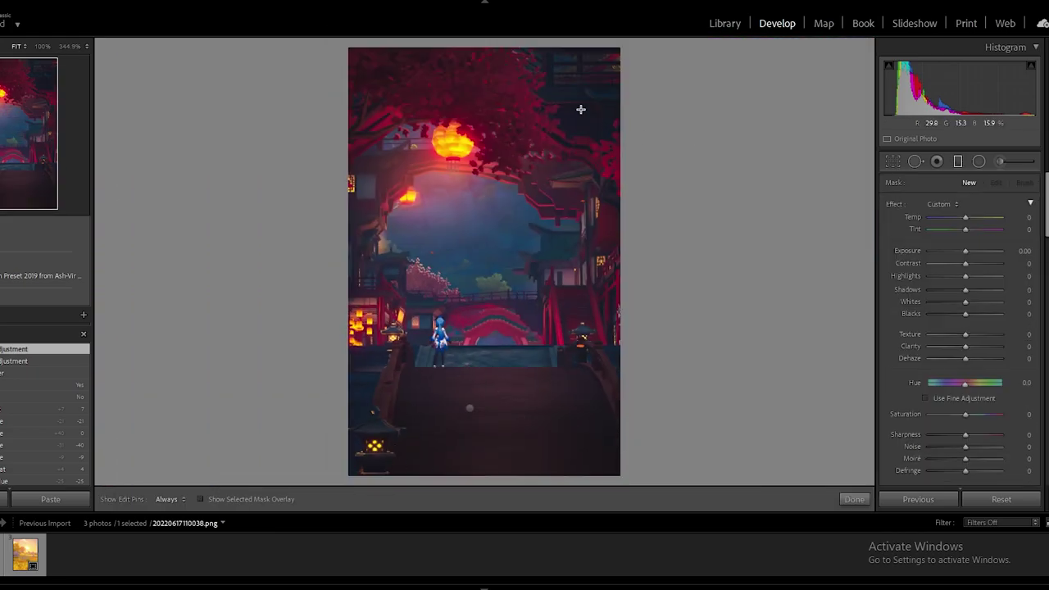
left_click_drag(526, 104, 510, 182)
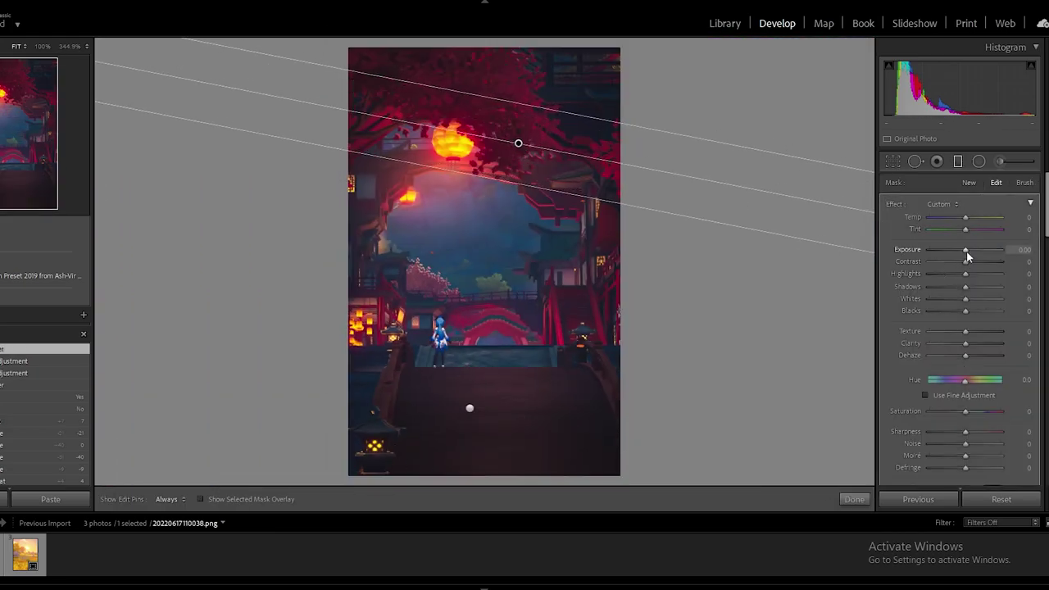
mouse_move(569, 255)
left_mouse_down()
mouse_move(507, 251)
mouse_move(502, 277)
mouse_move(542, 262)
left_mouse_up()
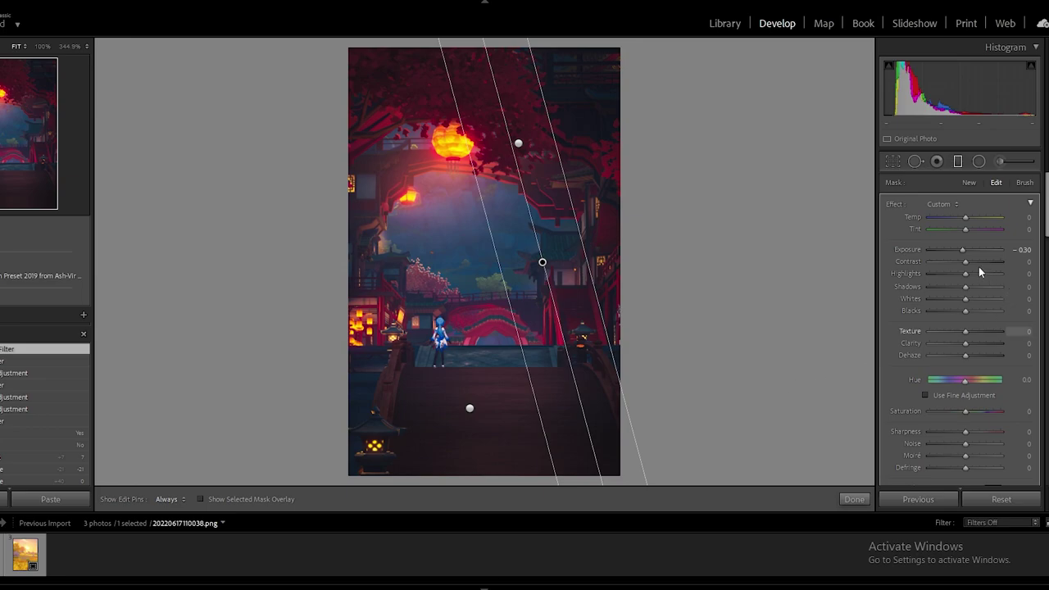
Step: Switch to Genshin Impact and take a photo of the wooden bridge and golden trees
left_click(1020, 249)
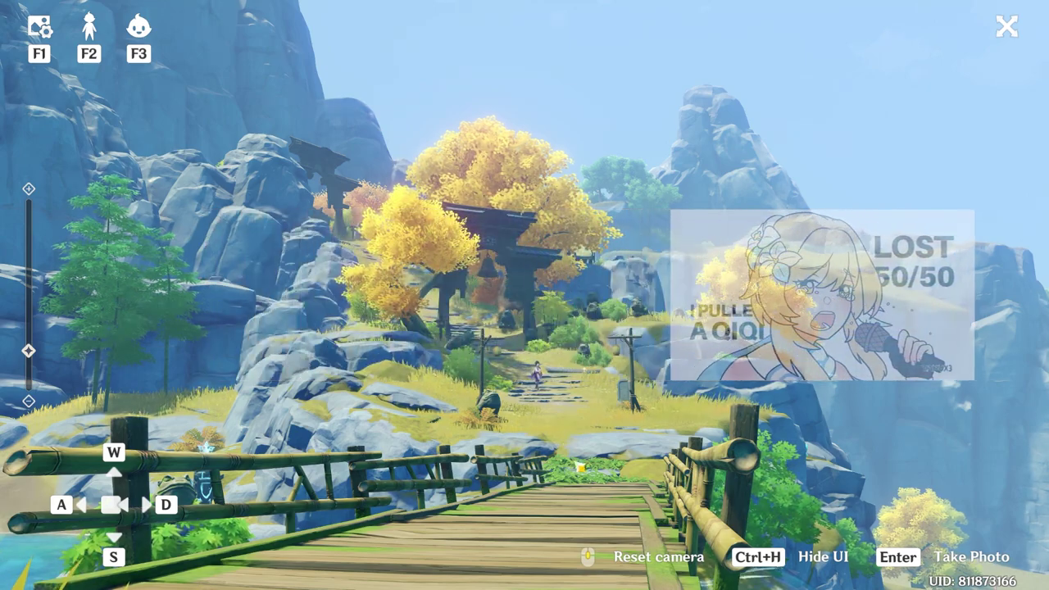
key("Return")
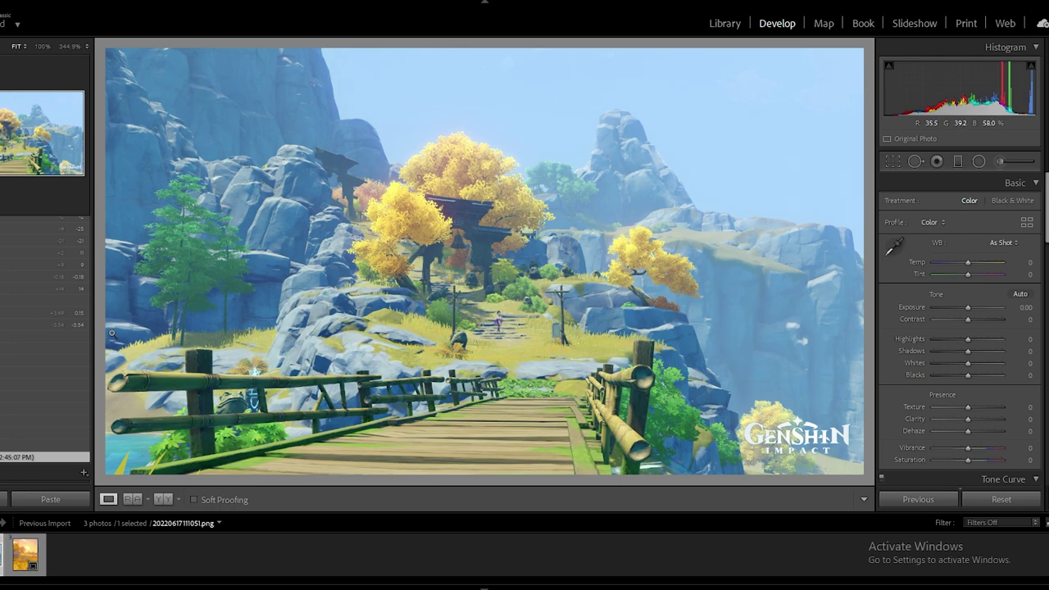
Step: Show the bridge photo's history states for the portrait crop and for the finished Basic adjustments with Saturation +2
left_click(45, 300)
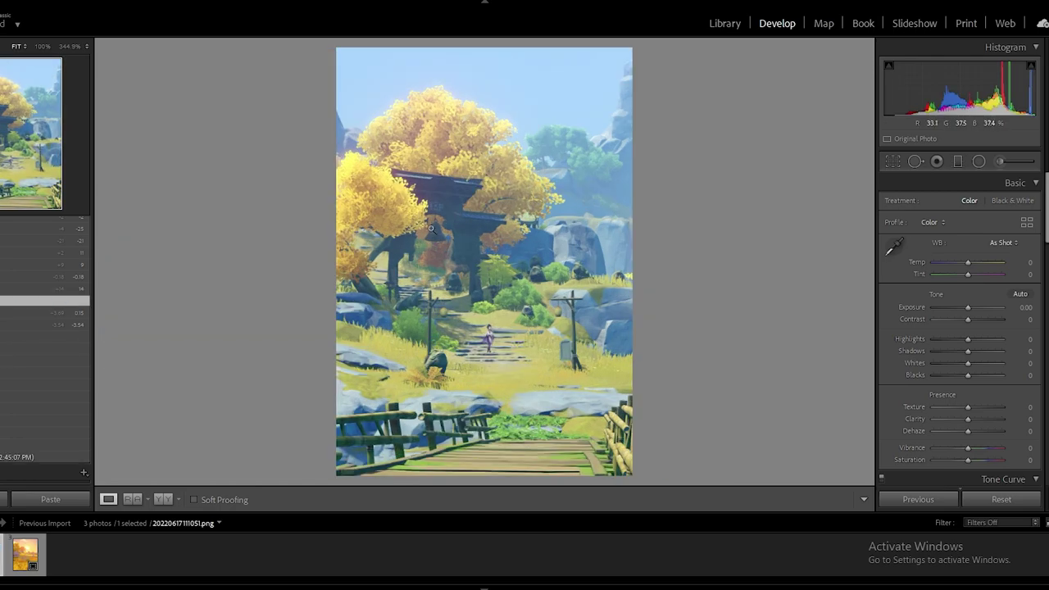
scroll(74, 361, "up", 2)
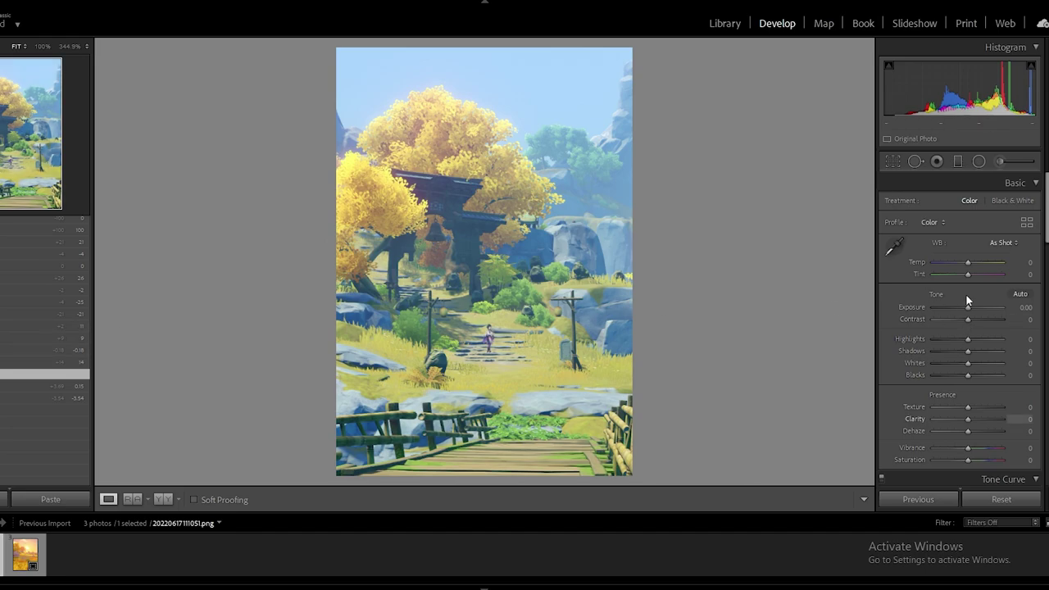
scroll(32, 374, "up", 4)
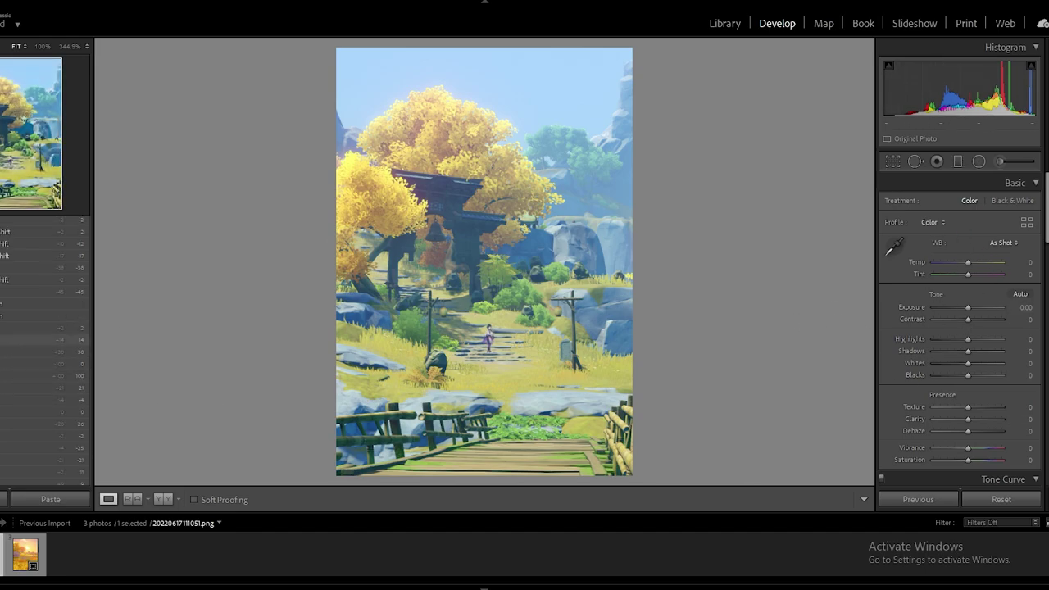
left_click(45, 327)
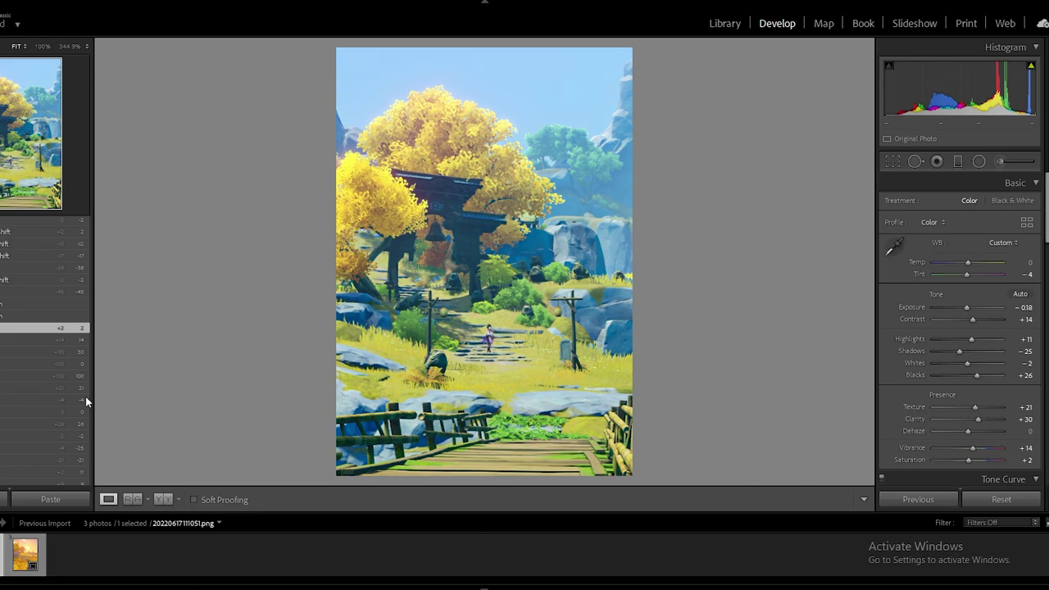
Step: Show the history state of the HSL adjustments, with Luminance at Yellow +2, Green −17, Aqua −32 and Blue −7
scroll(86, 402, "up", 3)
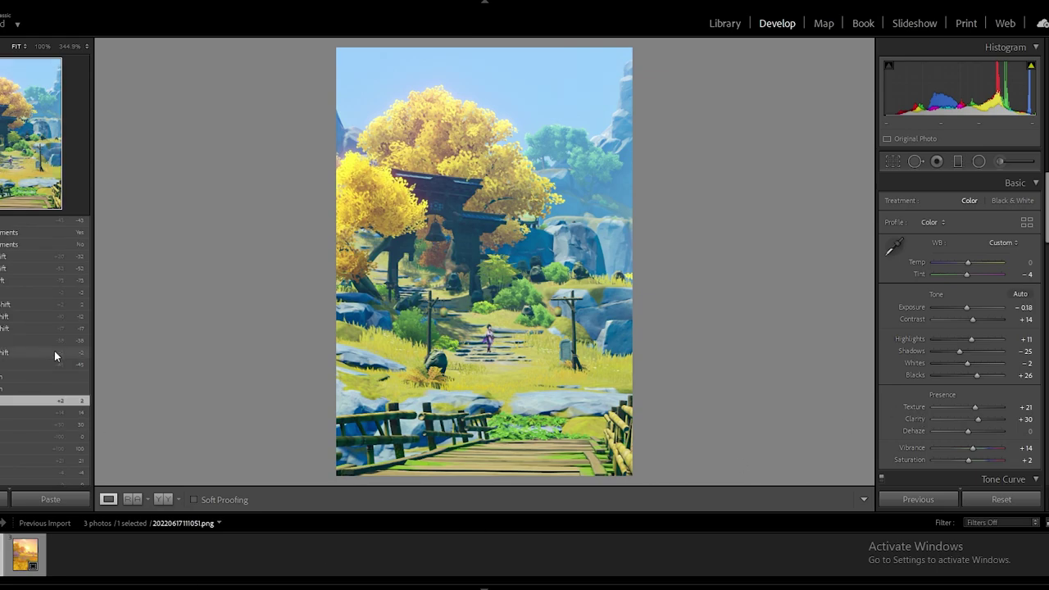
left_click(962, 186)
left_click(962, 200)
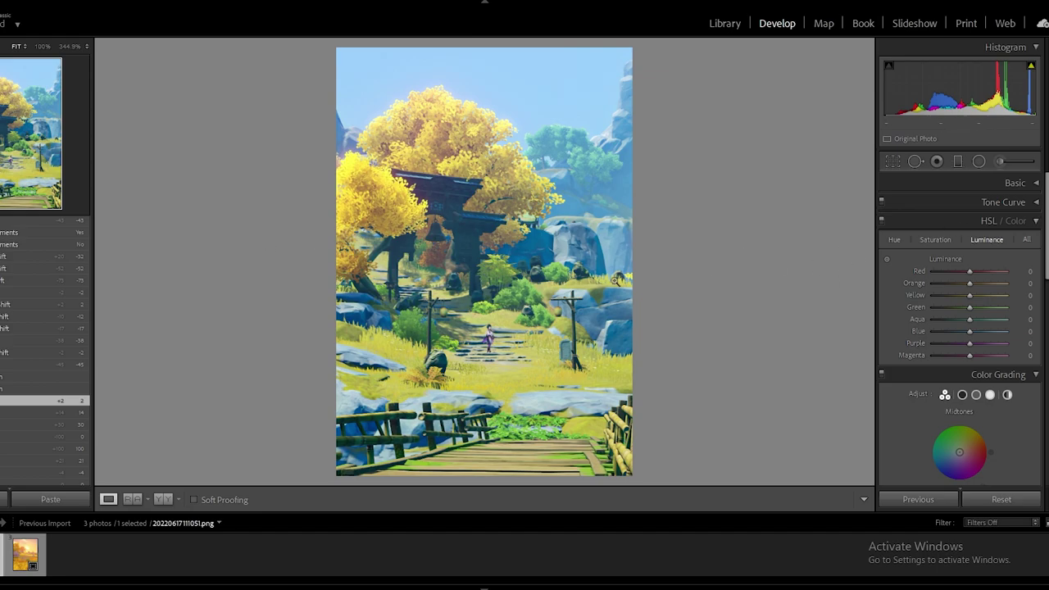
scroll(19, 339, "up", 3)
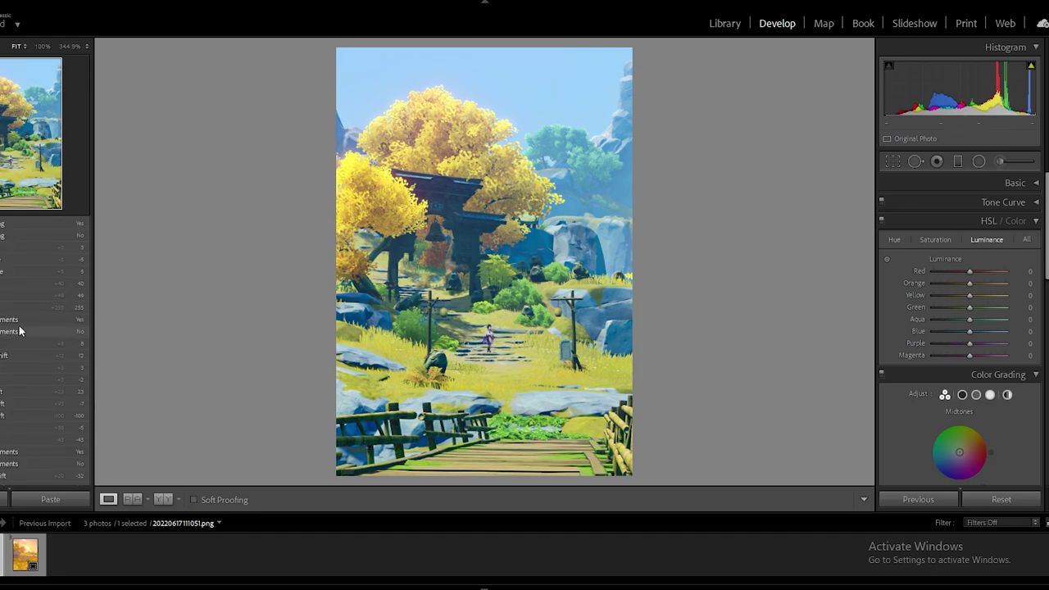
left_click(24, 343)
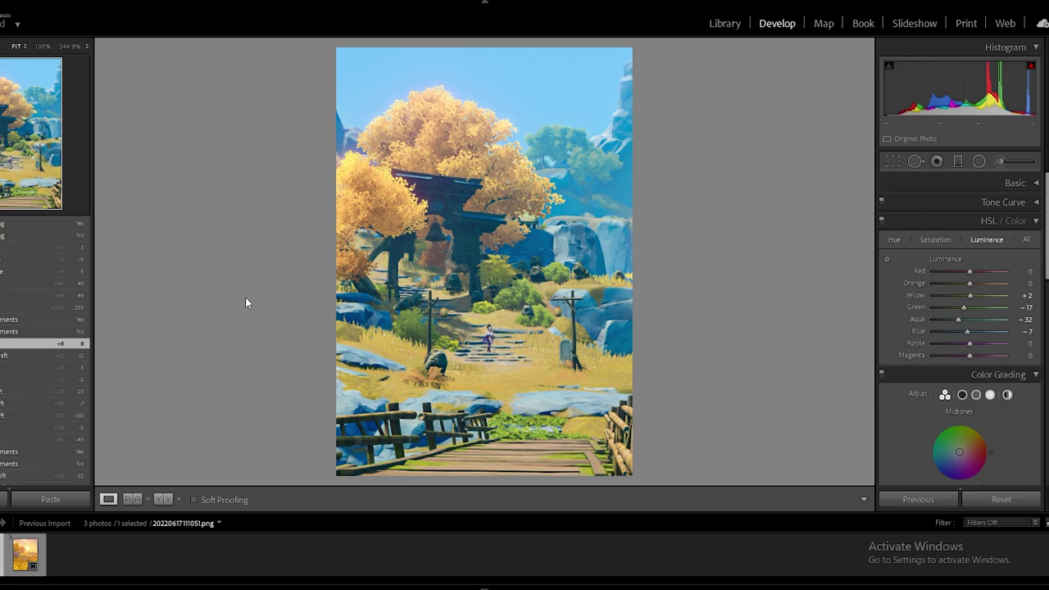
Step: Show the history state with Color Grading enabled for the midtones, shadows and highlights
scroll(31, 357, "up", 5)
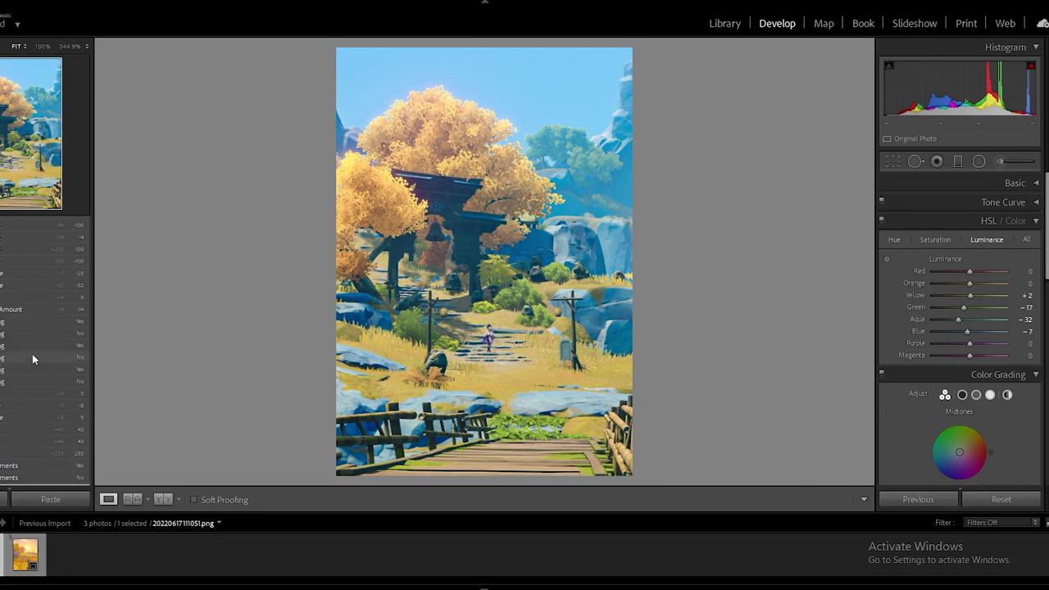
scroll(942, 279, "down", 3)
left_click(41, 321)
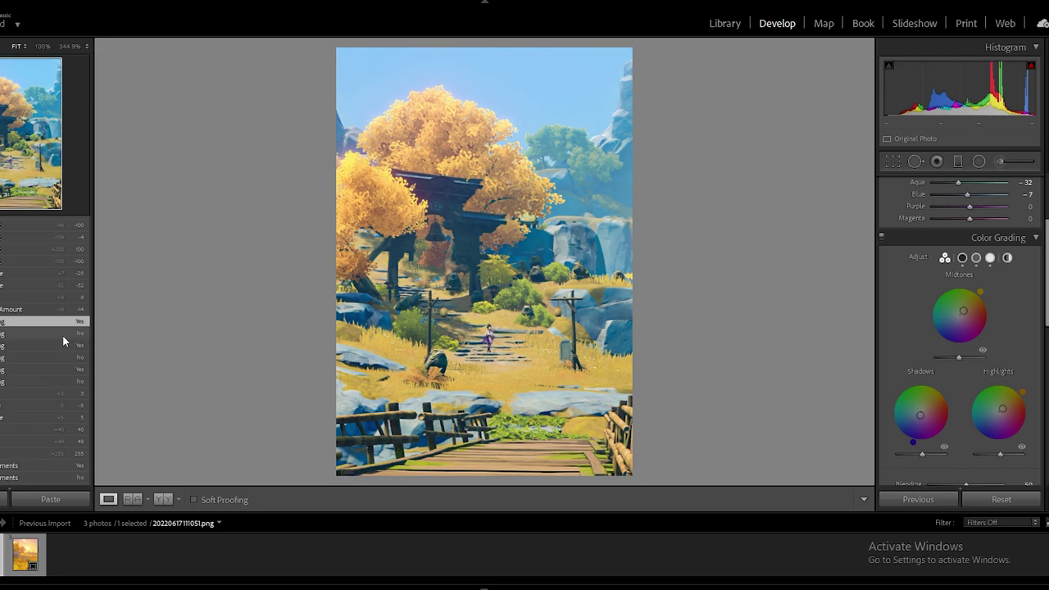
Step: Show the history states for the vignette Amount and for grain Amount 6, and check the photo closer up
scroll(63, 339, "up", 3)
left_click(19, 384)
left_click(16, 371)
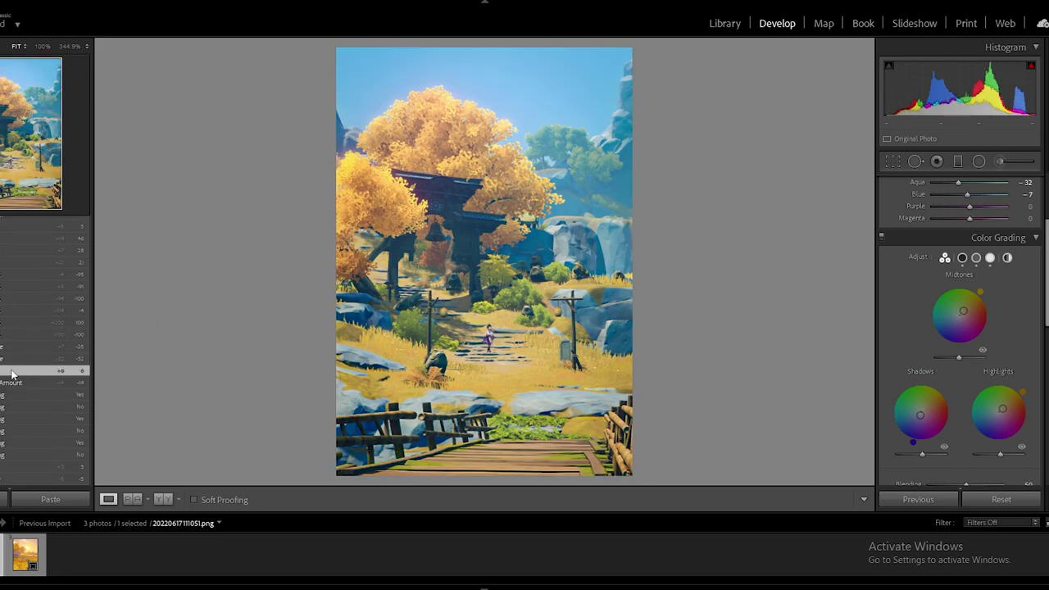
left_click(528, 292)
left_click(529, 292)
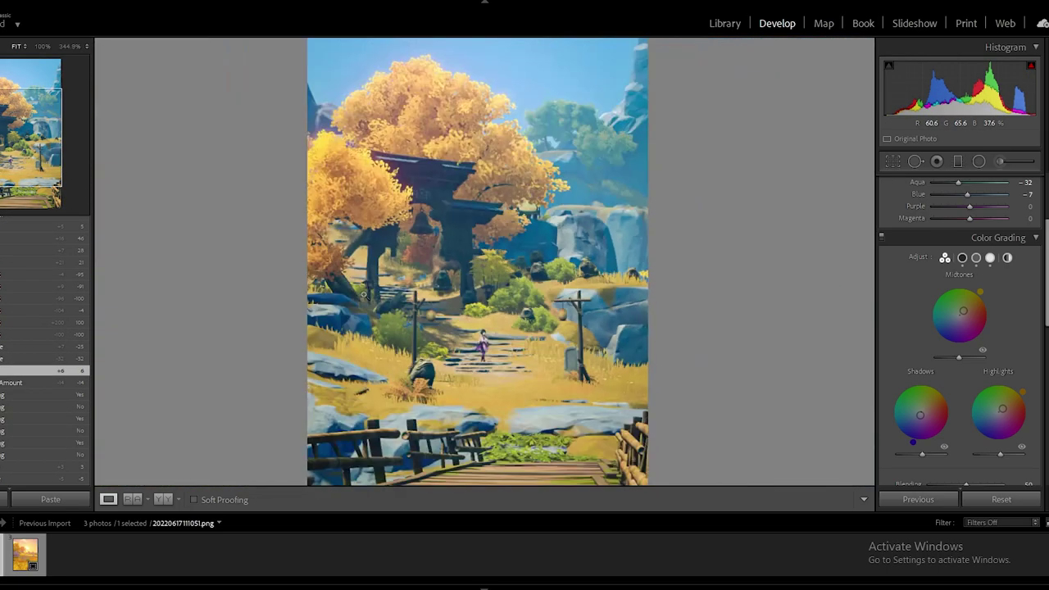
Step: Show the Calibration history state with blue primary Hue −25 and Saturation −95
scroll(58, 344, "up", 6)
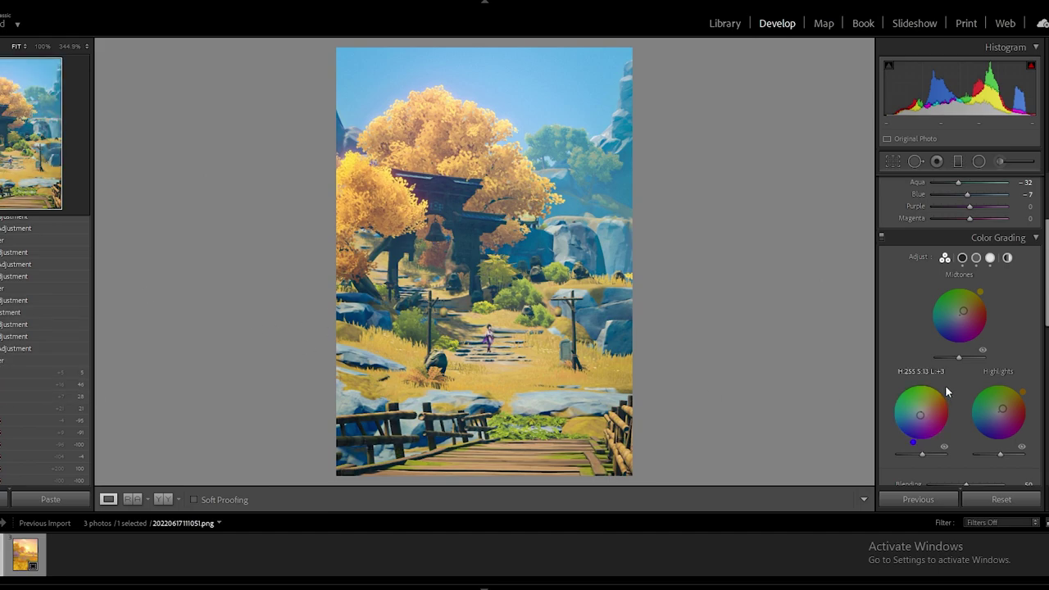
scroll(975, 399, "down", 10)
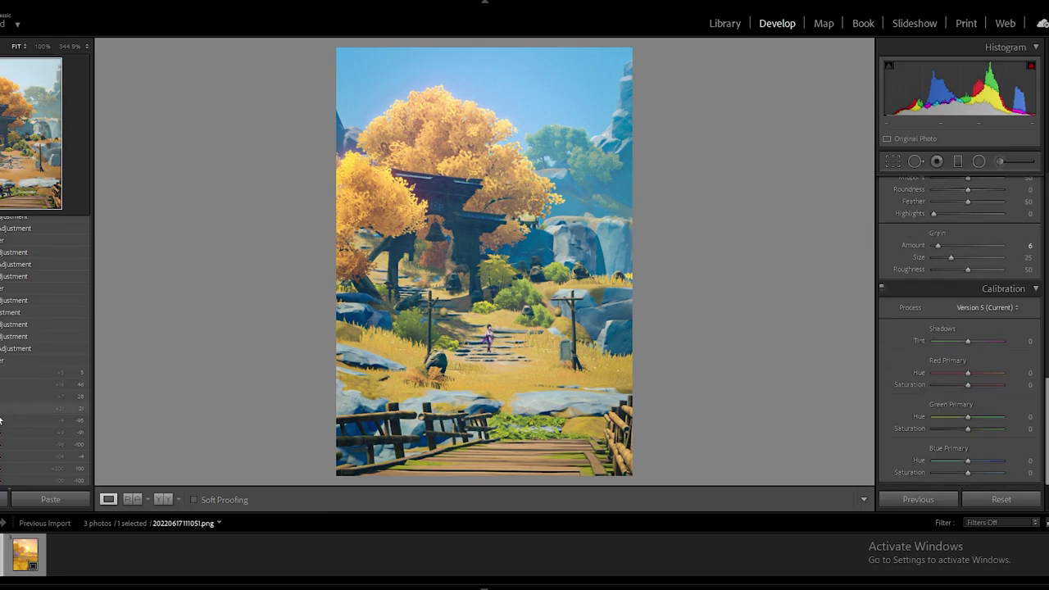
left_click(45, 420)
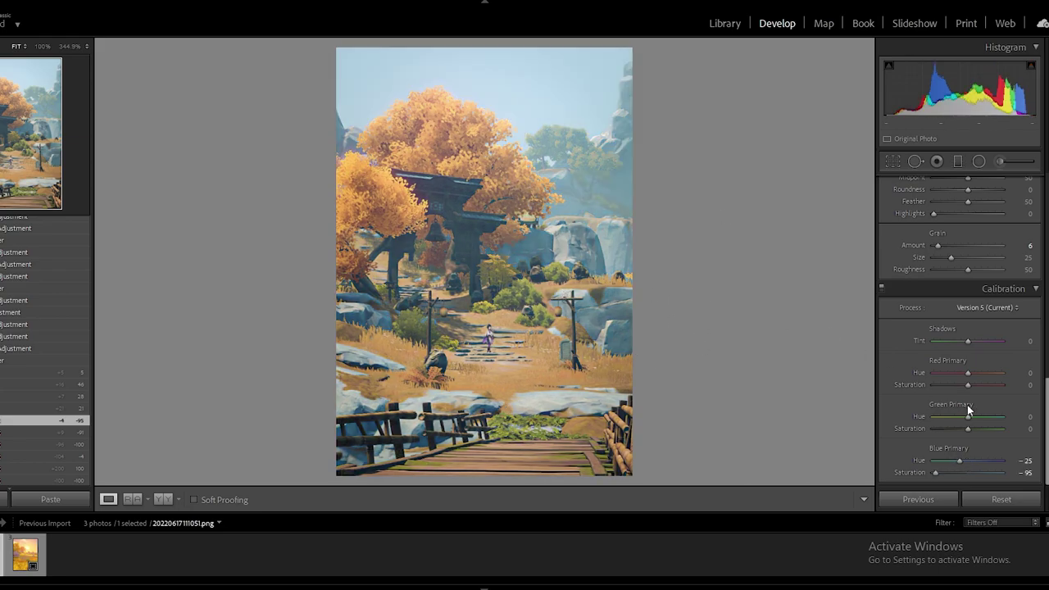
Step: Go through the blue primary calibration stages at Hue −7 with Saturation −2, at Hue −25, and with strongly reduced Saturation
left_click(965, 461)
left_click(966, 473)
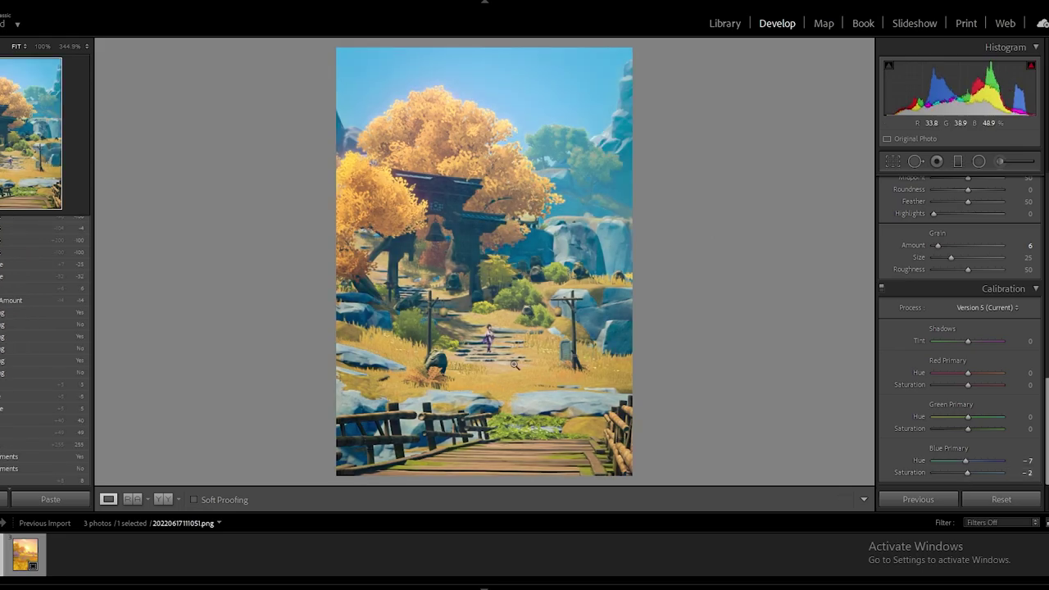
left_click(1017, 461)
key("Return")
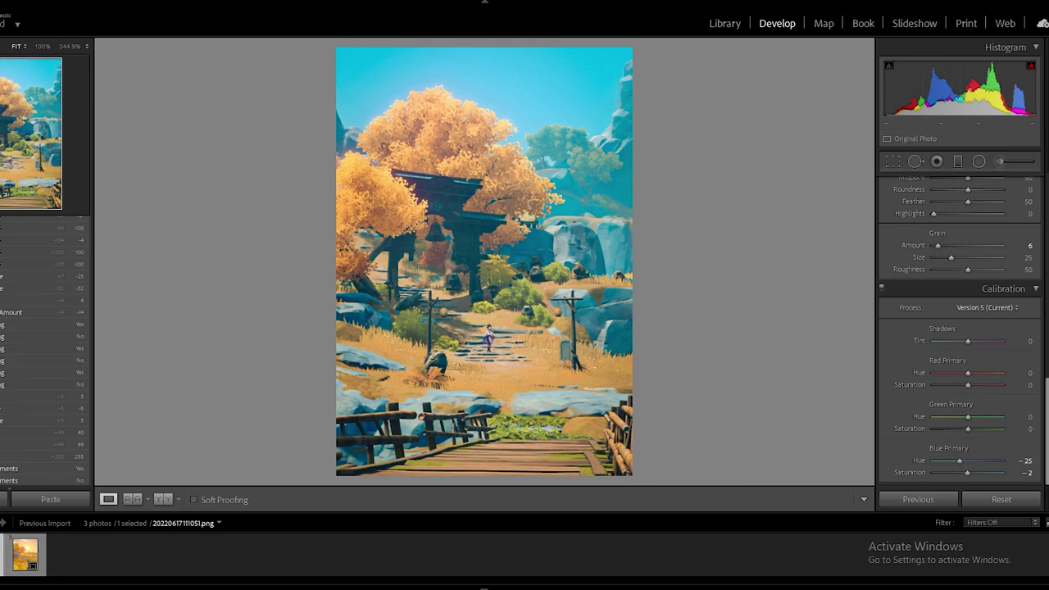
left_click(1029, 472)
type("-90")
key("Return")
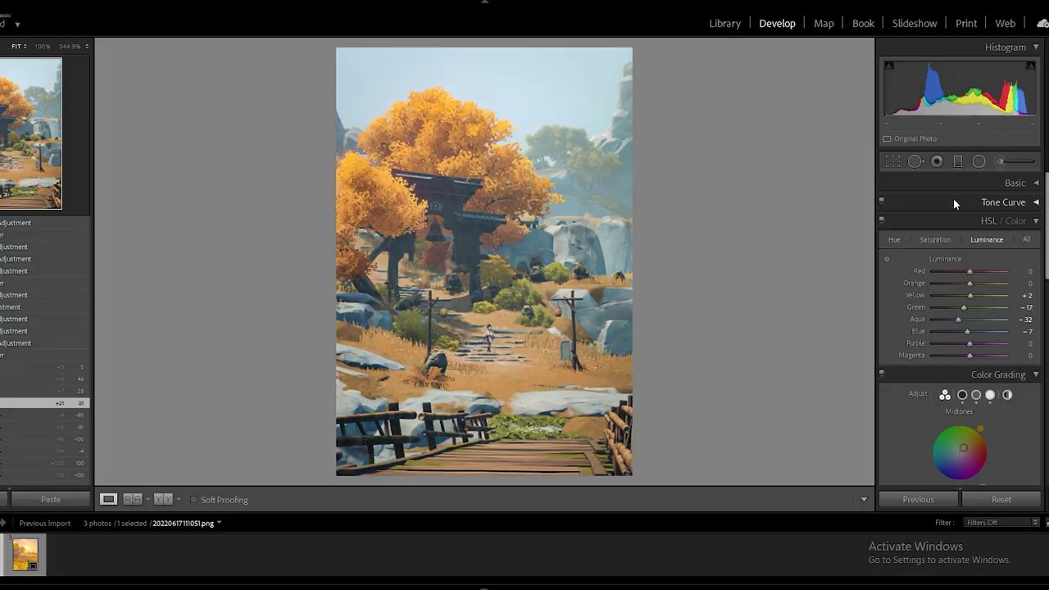
Step: Show the Basic settings and go to the history state with Temp +5, Texture +28, Clarity +46 and Dehaze +21
key("ctrl+1")
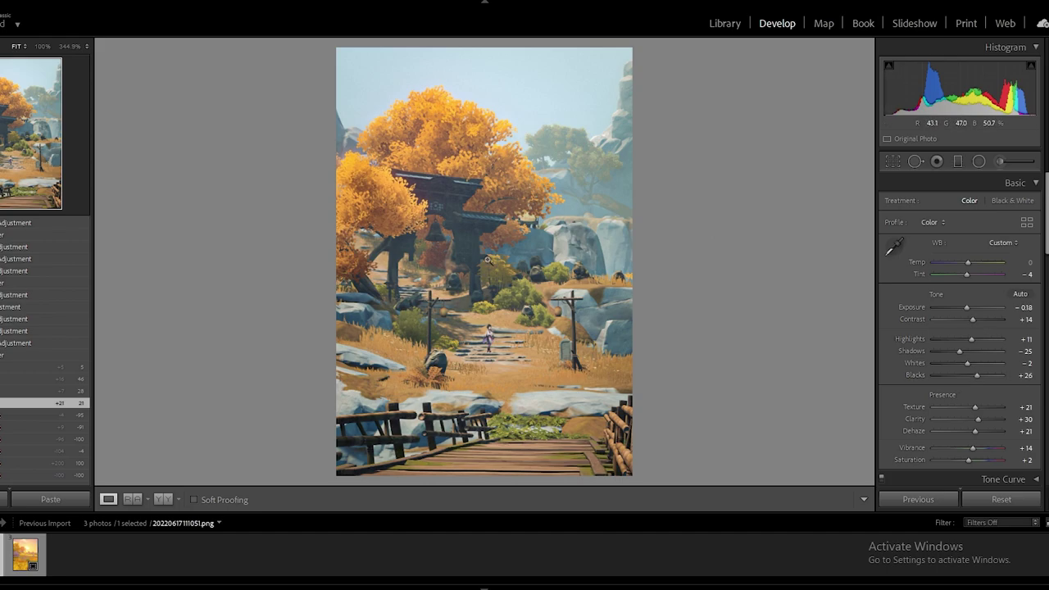
left_click(2, 367)
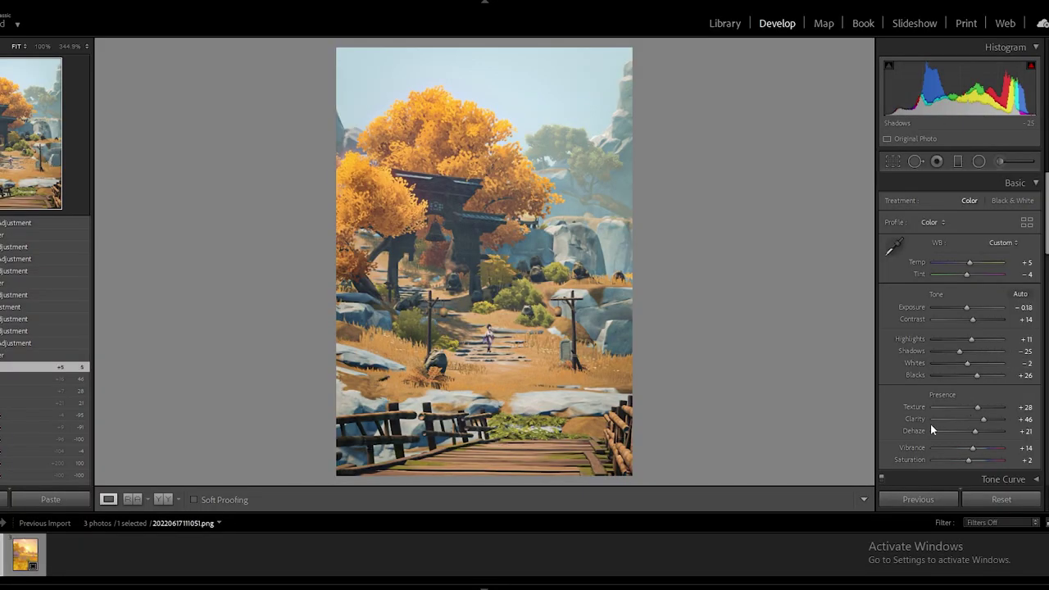
Step: Restore the graduated filter and local adjustment states from the history and inspect the character on the path up close
scroll(7, 312, "up", 3)
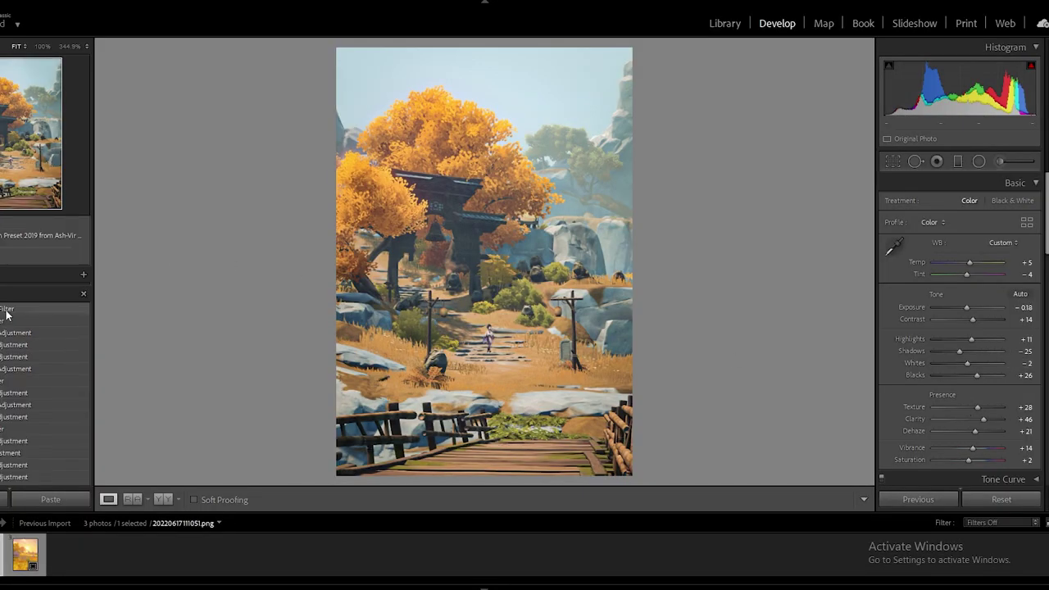
left_click(7, 310)
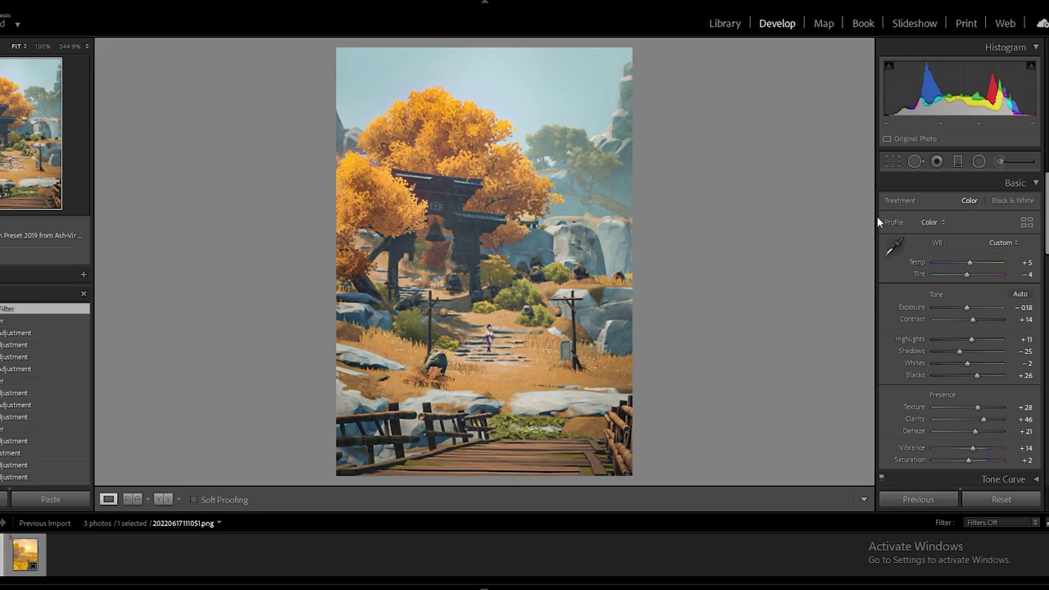
left_click(979, 163)
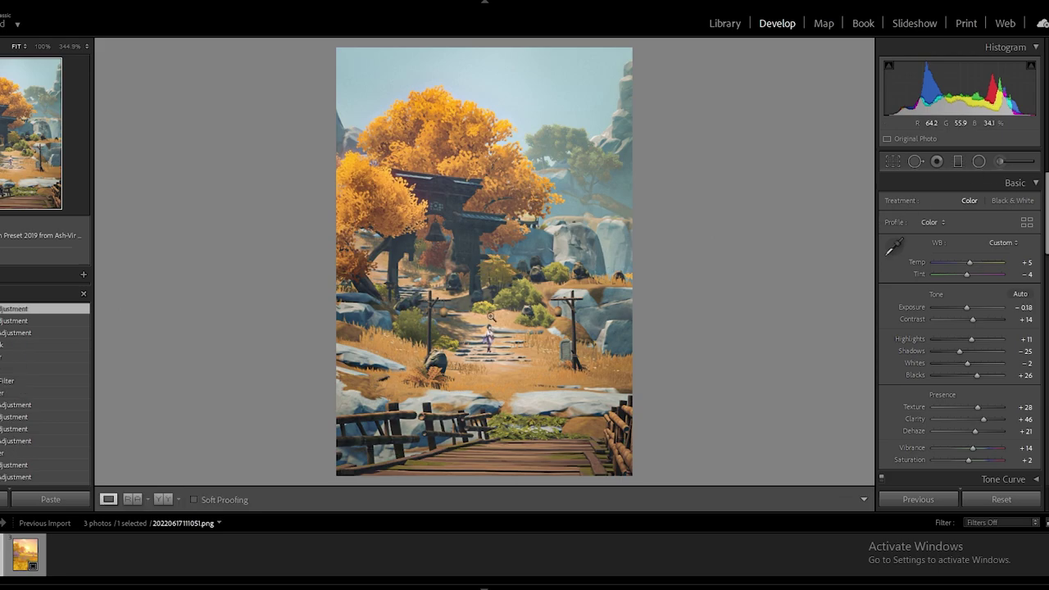
left_click(505, 318)
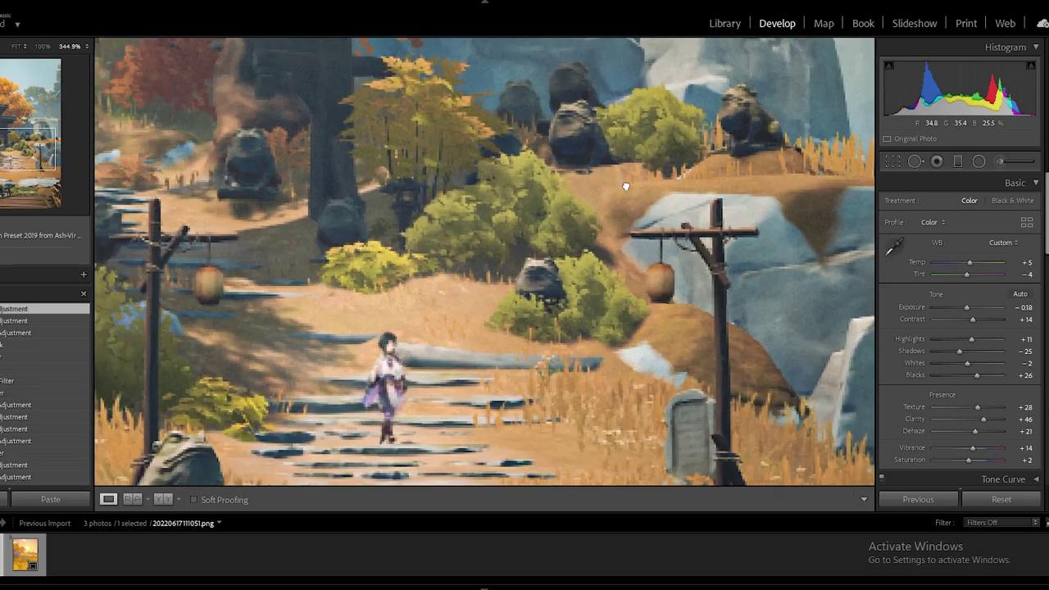
left_click(529, 273)
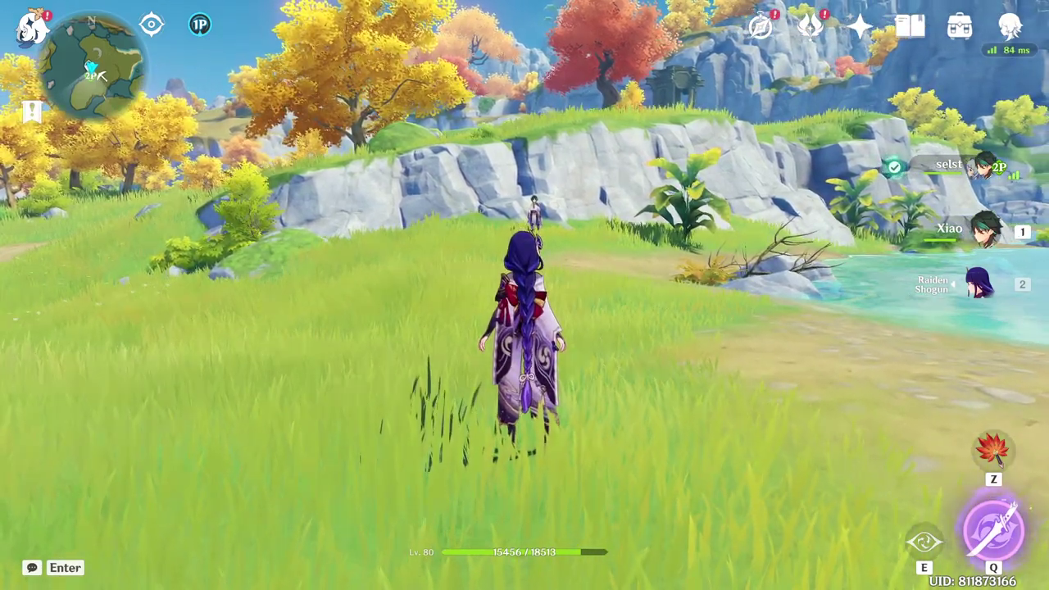
Step: Shift the portrait crop of the sunset field photo slightly to centre the character and apply it
key("ctrl")
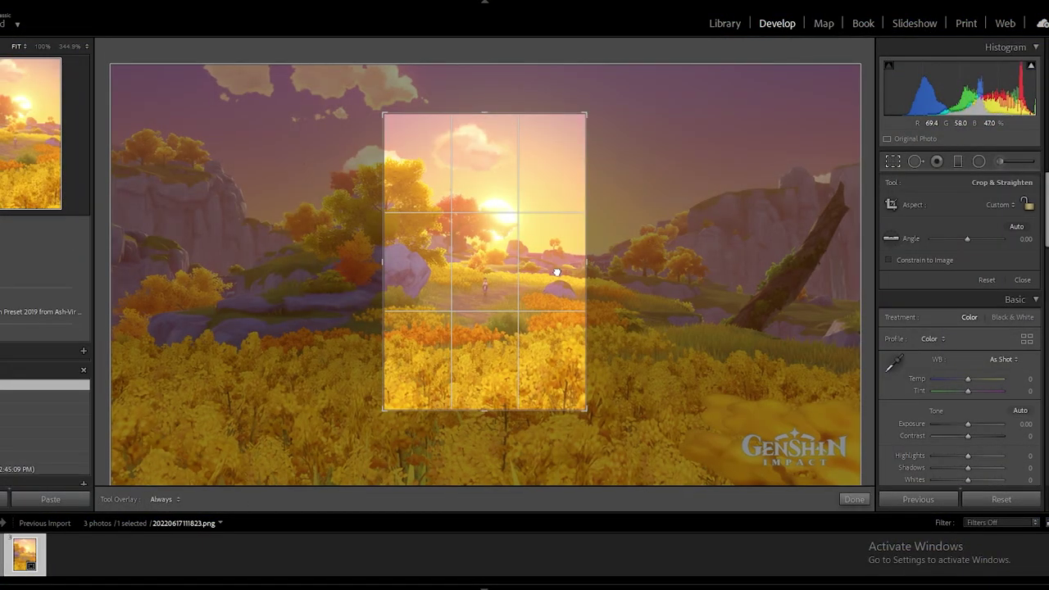
left_click_drag(557, 272, 554, 272)
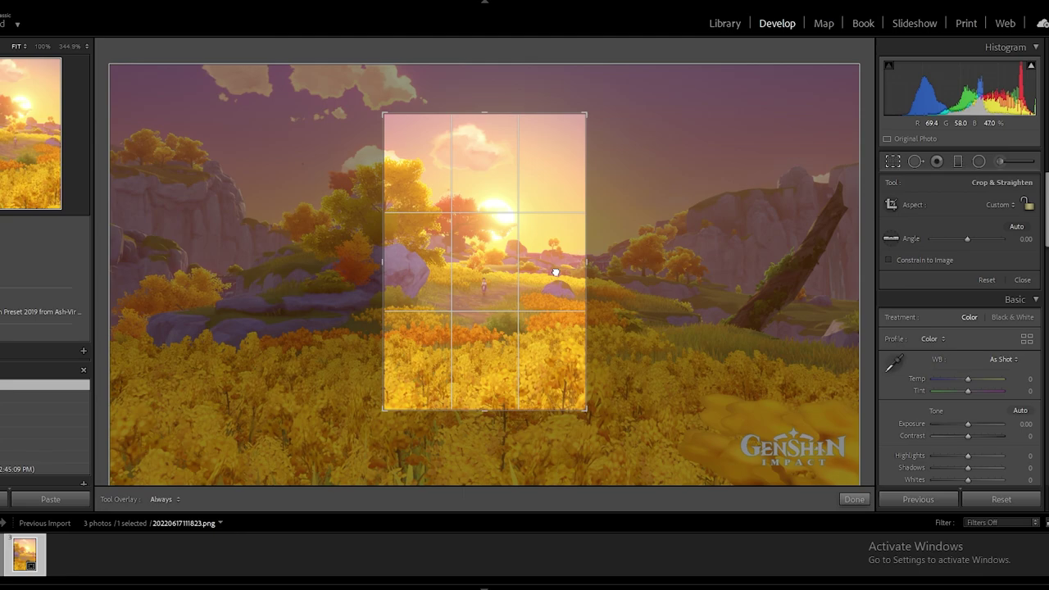
key("Return")
Step: Set Temp −4, Tint +14, Exposure −0.61, Contrast +11, Highlights +4, Shadows −100, Blacks −28, Texture +14, Clarity +30 and Dehaze +28 on the sunset photo
left_click_drag(966, 263, 877, 353)
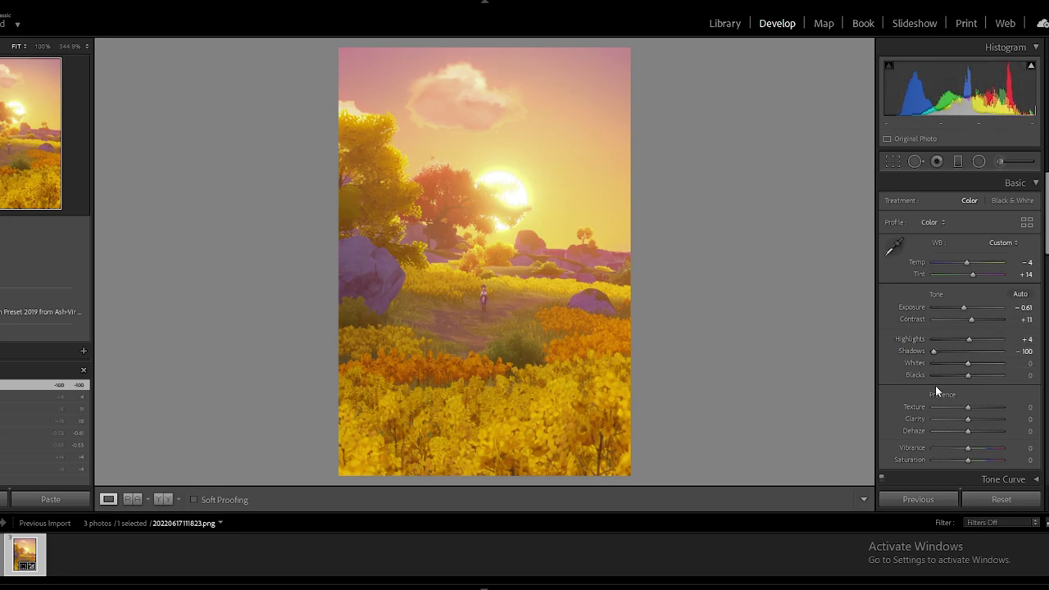
mouse_move(964, 365)
left_mouse_down()
mouse_move(904, 366)
mouse_move(976, 363)
mouse_move(950, 376)
mouse_move(981, 378)
mouse_move(944, 375)
mouse_move(956, 378)
left_mouse_up()
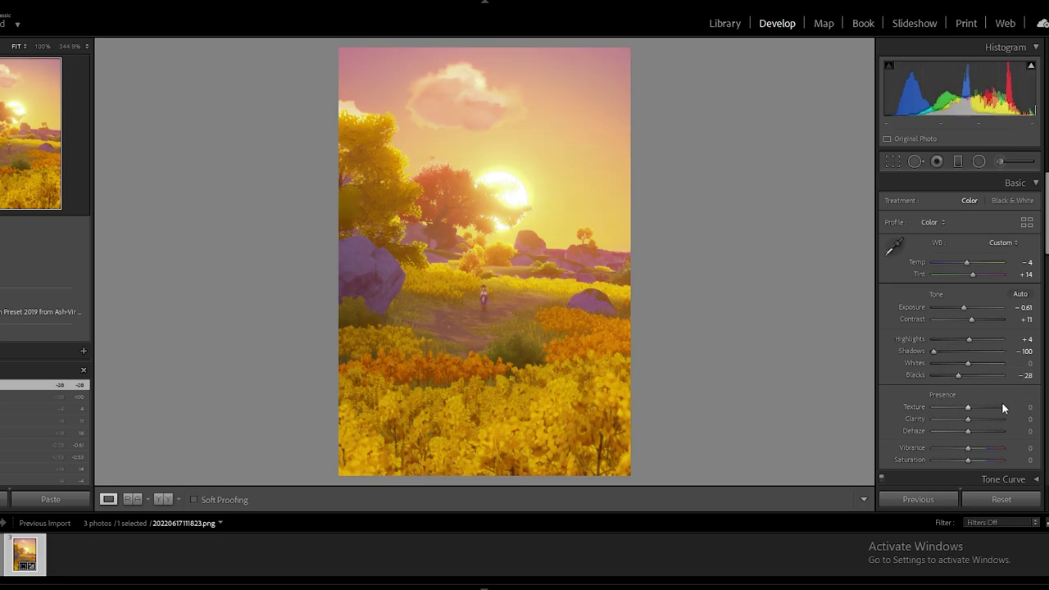
left_click_drag(1001, 403, 979, 433)
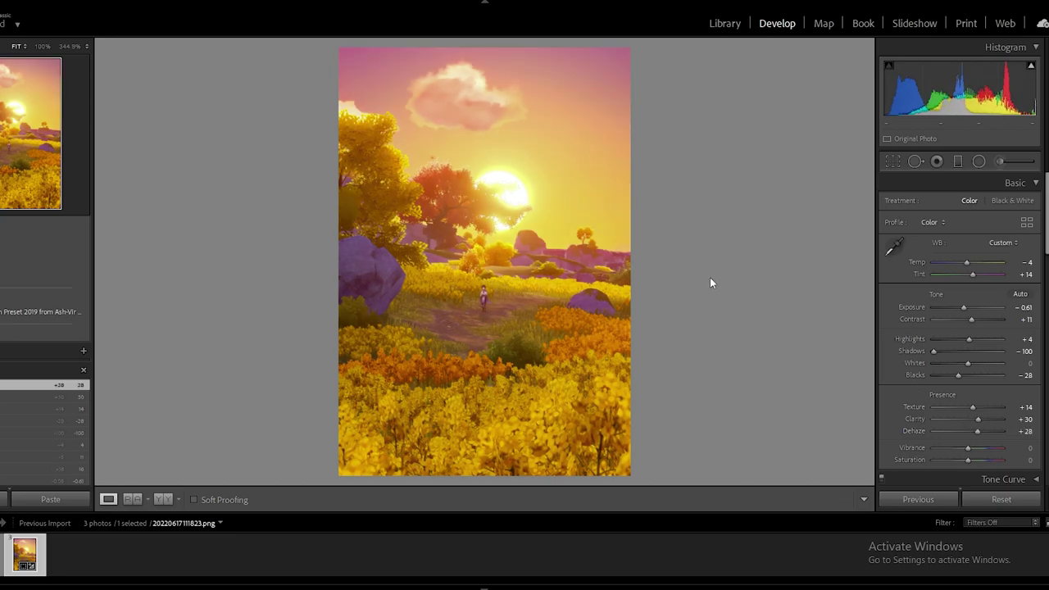
Step: Compare the adjusted sunset photo with its Before version several times
key("backslash")
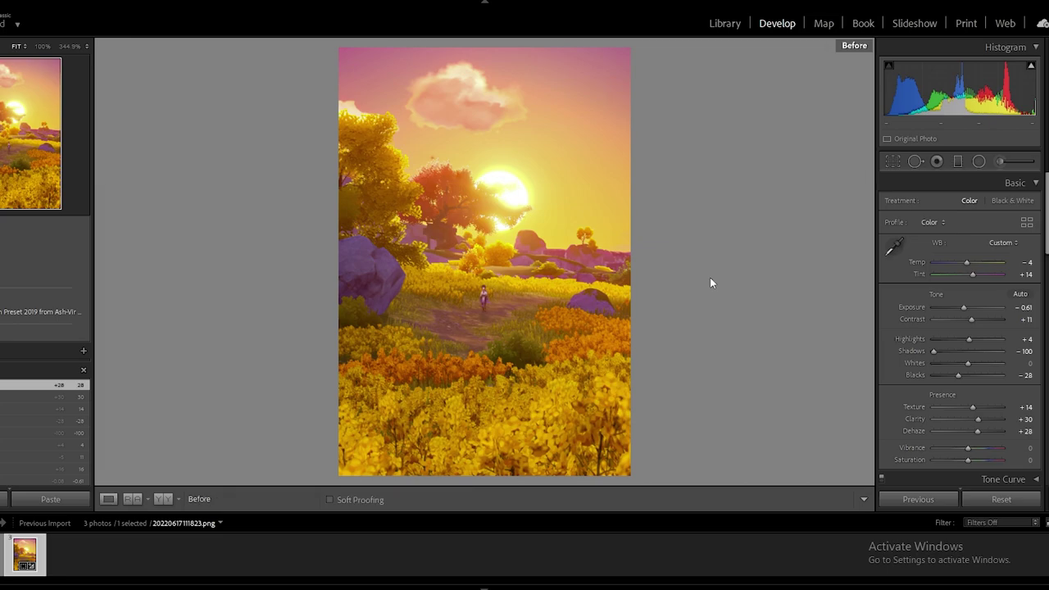
key("backslash")
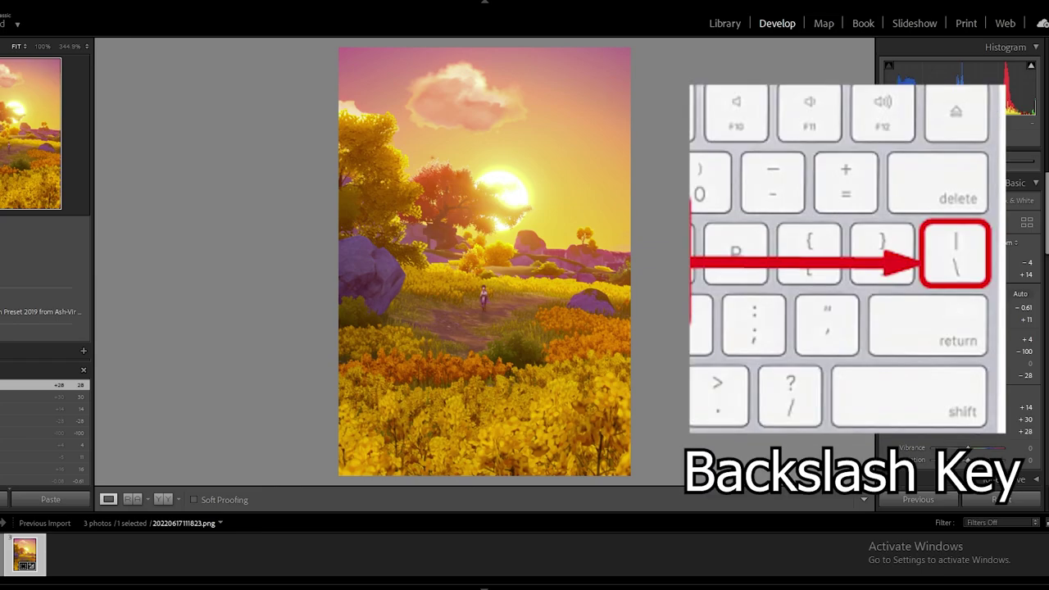
key("backslash")
key("backslash")
key("backslash")
key("backslash")
key("backslash")
key("backslash")
key("backslash")
key("backslash")
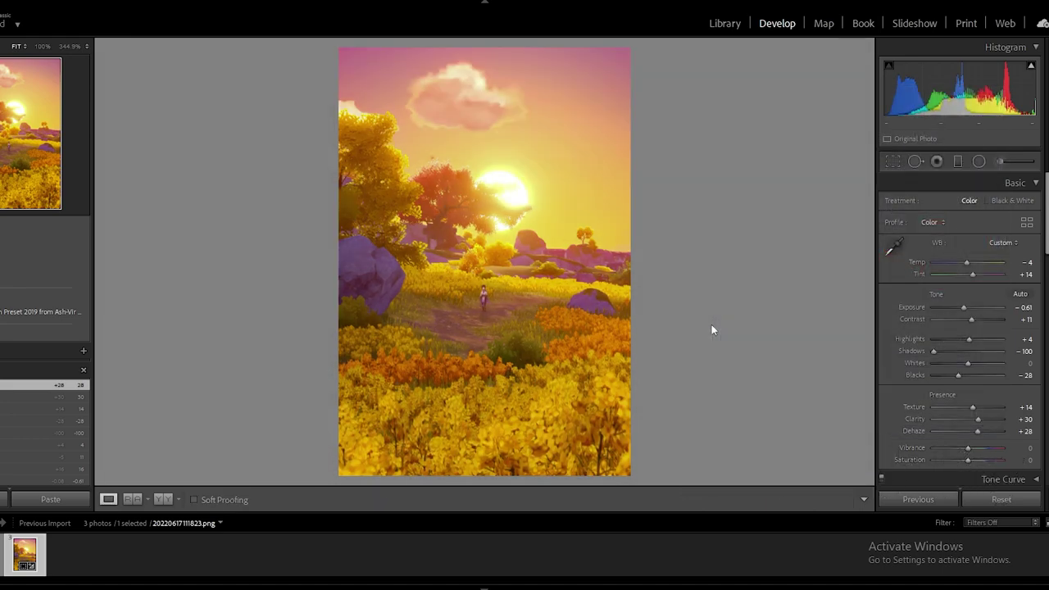
Step: Set Saturation to +5, shape the point curve into a soft S with the black point raised to output 19, and compare with Before
scroll(954, 301, "down", 5)
left_click(959, 292)
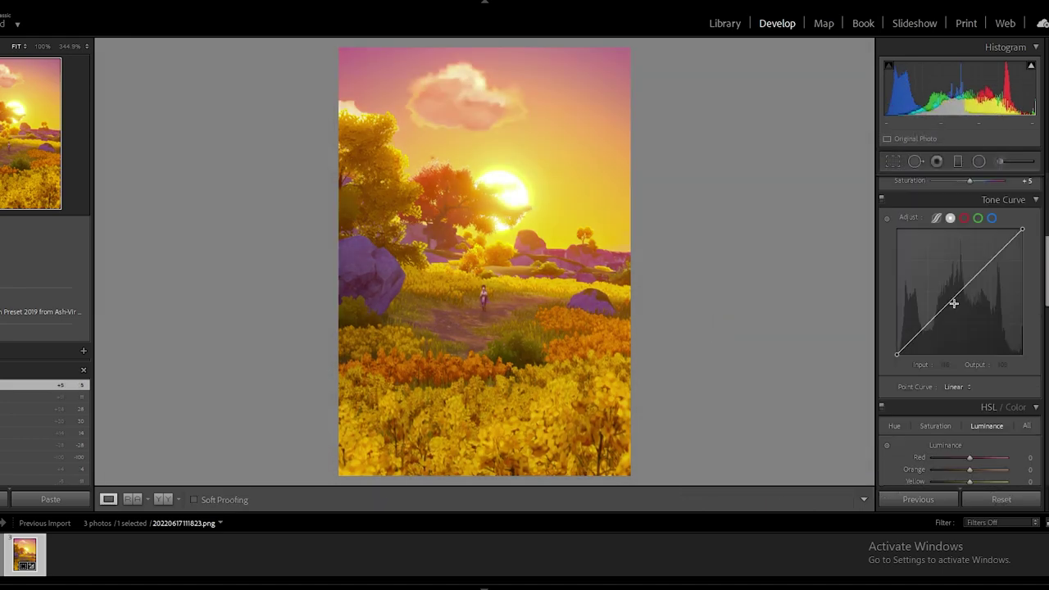
left_click(988, 261)
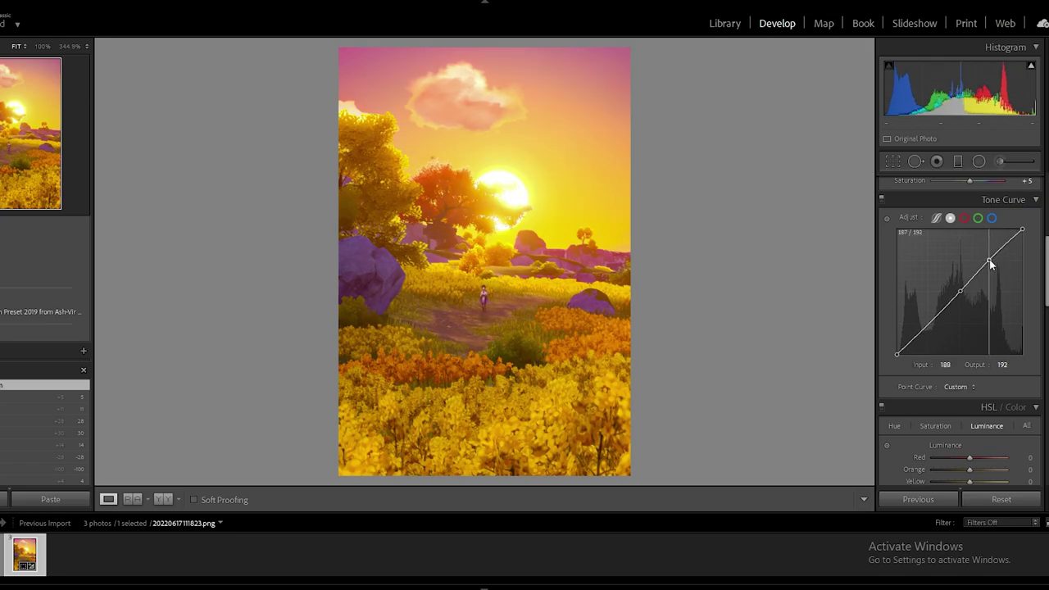
left_click_drag(928, 322, 931, 324)
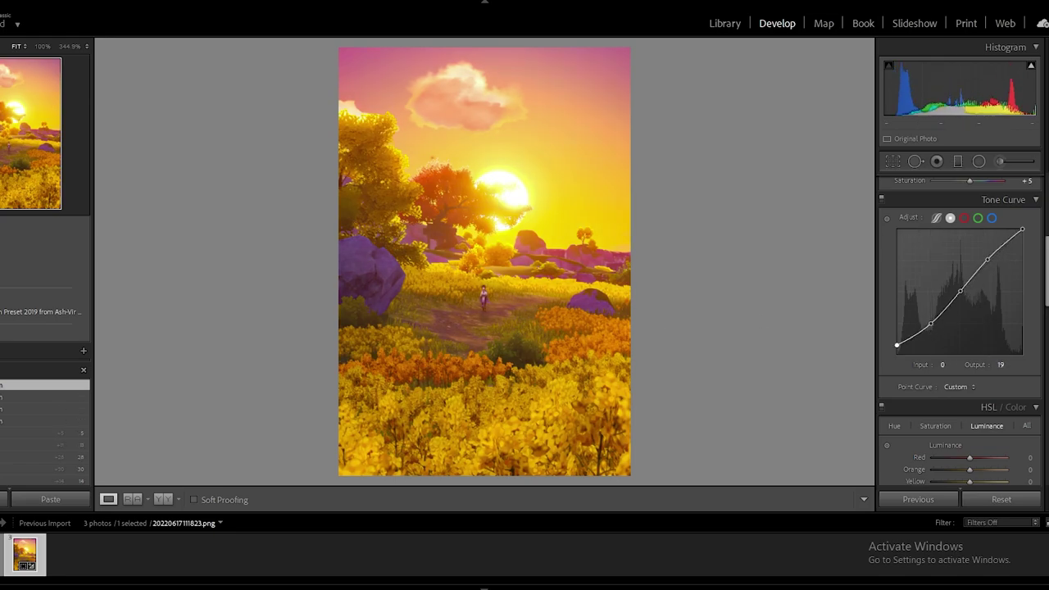
key("backslash")
key("backslash")
Step: Switch the HSL adjustments to per-colour view and set Red to Hue −2, Saturation −30 and Luminance −5
scroll(967, 336, "down", 2)
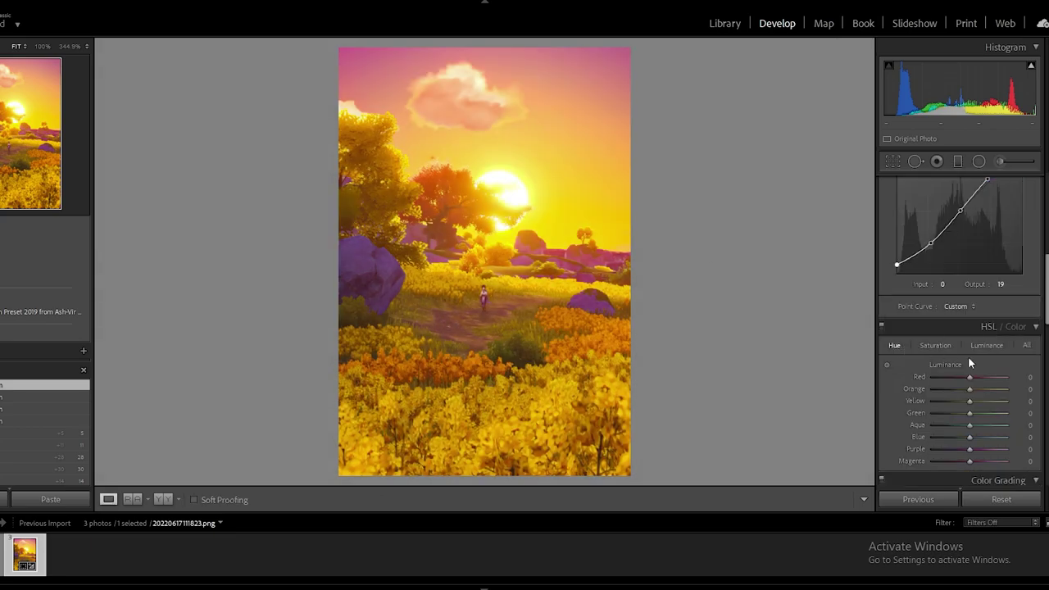
scroll(968, 355, "down", 3)
left_click(1016, 244)
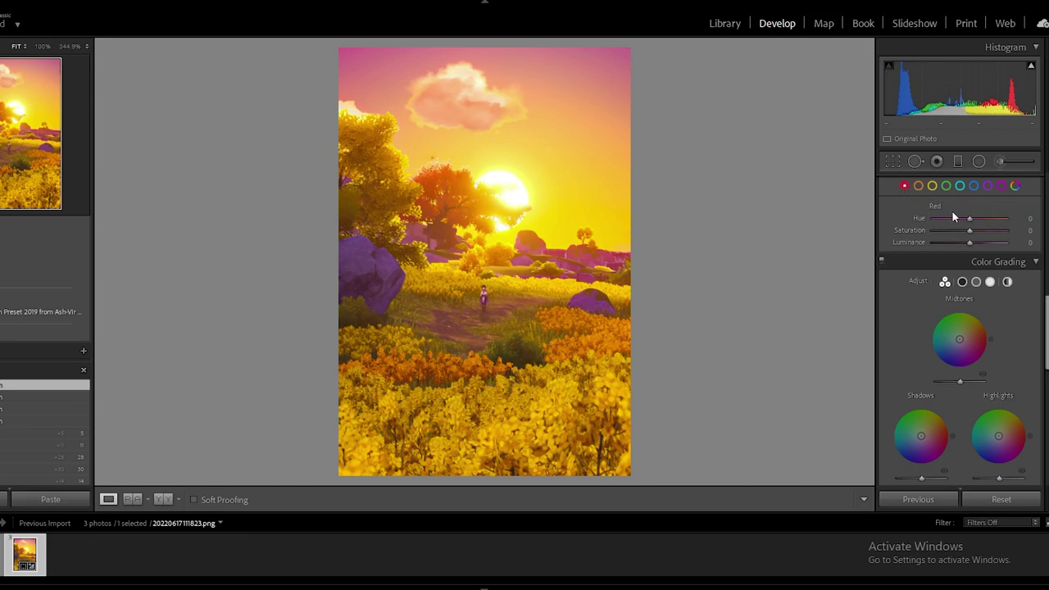
mouse_move(967, 216)
left_mouse_down()
mouse_move(921, 218)
mouse_move(999, 220)
mouse_move(968, 222)
left_mouse_up()
mouse_move(968, 231)
left_mouse_down()
mouse_move(937, 234)
mouse_move(993, 230)
mouse_move(969, 234)
left_mouse_up()
left_click_drag(559, 255, 450, 155)
mouse_move(968, 231)
left_mouse_down()
mouse_move(938, 232)
mouse_move(992, 245)
mouse_move(966, 244)
left_mouse_up()
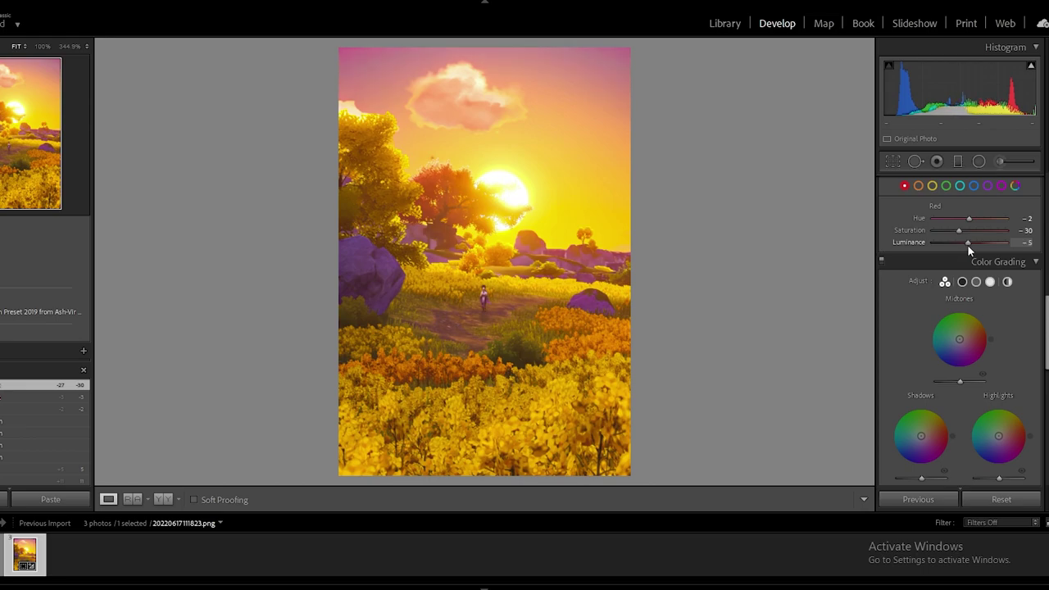
Step: Set Orange to Hue −13, Saturation −23 and Luminance −3, and compare the photo with the HSL adjustments off and on
left_click(919, 186)
mouse_move(970, 219)
left_mouse_down()
mouse_move(933, 212)
mouse_move(971, 220)
mouse_move(957, 232)
mouse_move(974, 231)
left_mouse_up()
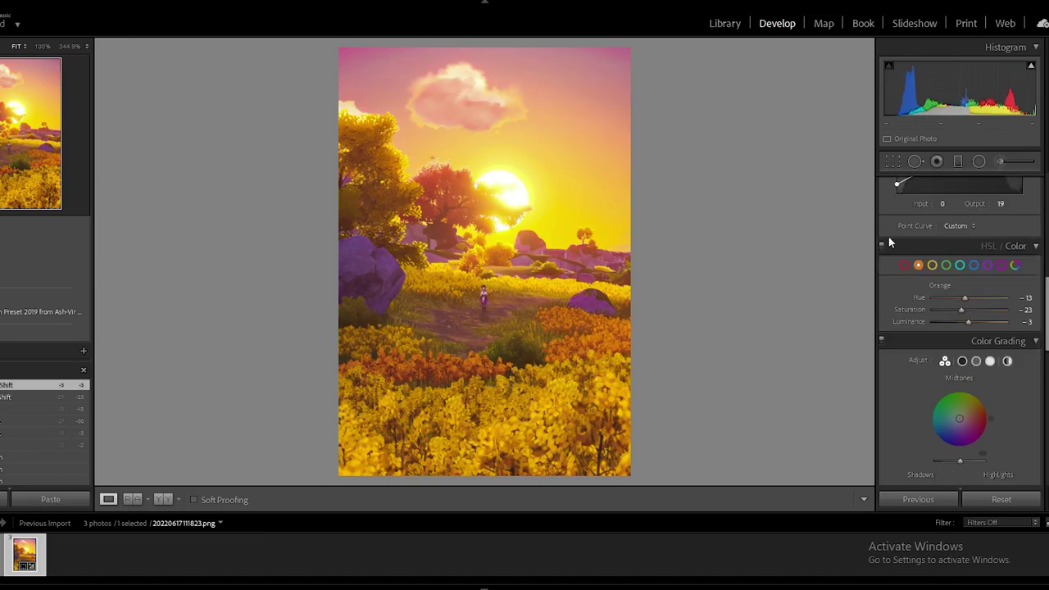
left_click(881, 245)
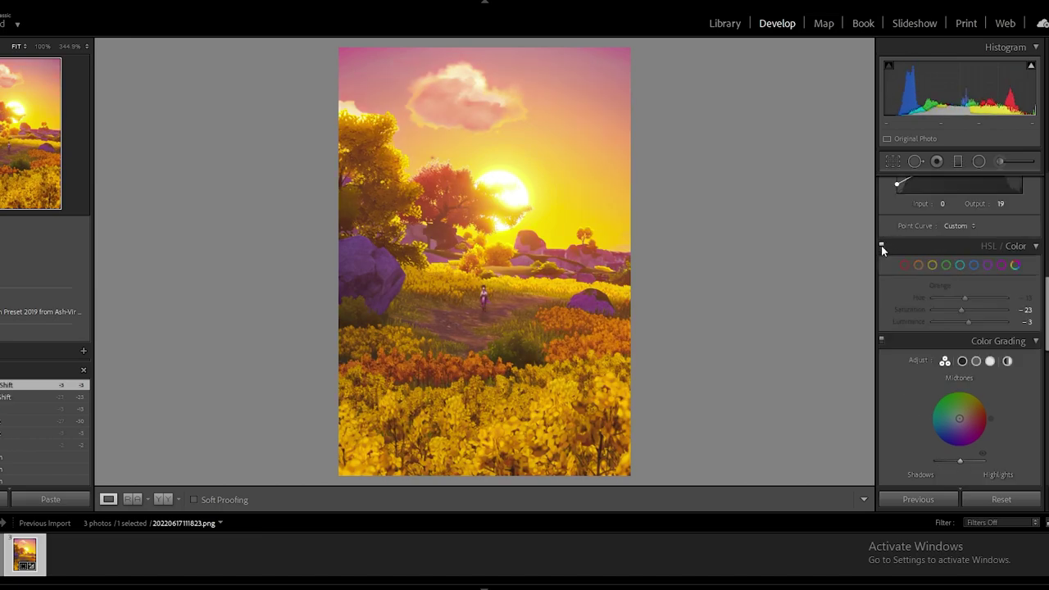
left_click(880, 245)
Step: Set Yellow to Saturation −5 and Luminance +18, and compare the photo with the HSL adjustments off and on
left_click(932, 265)
left_click_drag(969, 297, 978, 321)
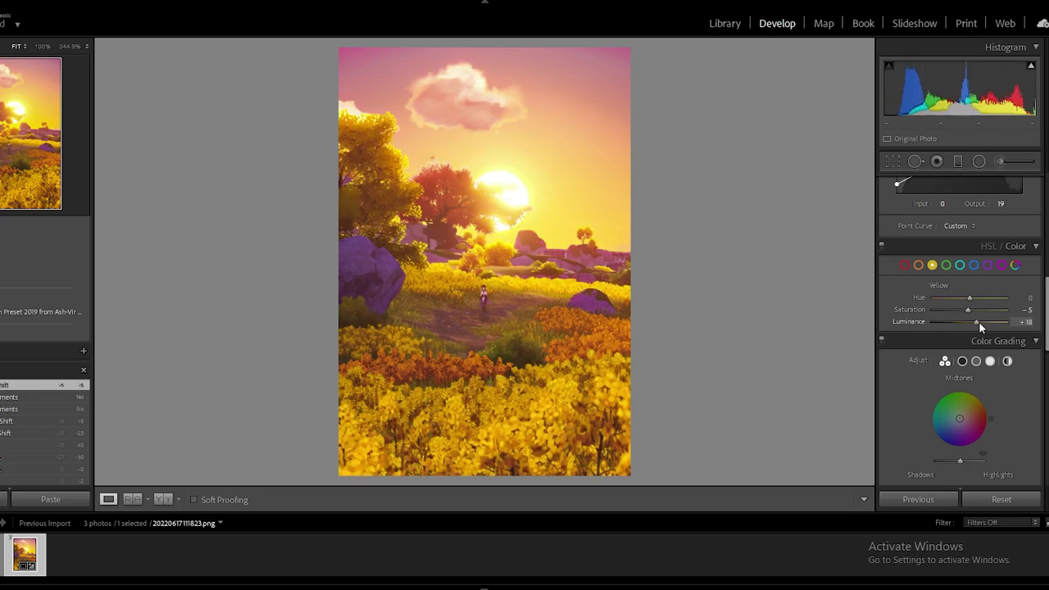
left_click(882, 244)
left_click(883, 244)
Step: Inspect the purple rocks up close, shift the Purple hue toward blue, and set Purple Saturation −52 and Luminance −8
left_click(946, 265)
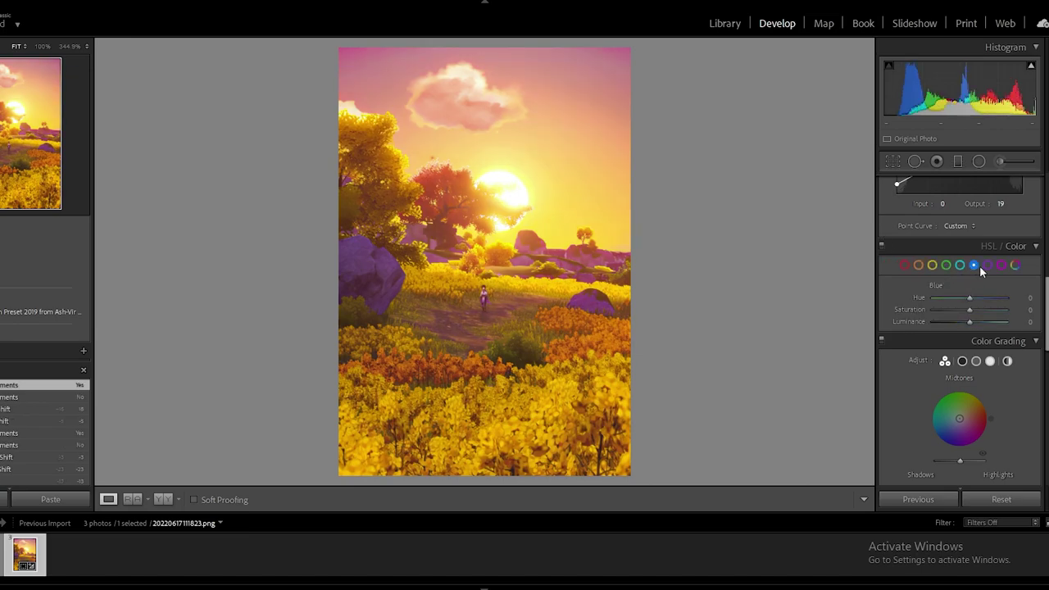
left_click(987, 265)
left_click(492, 260)
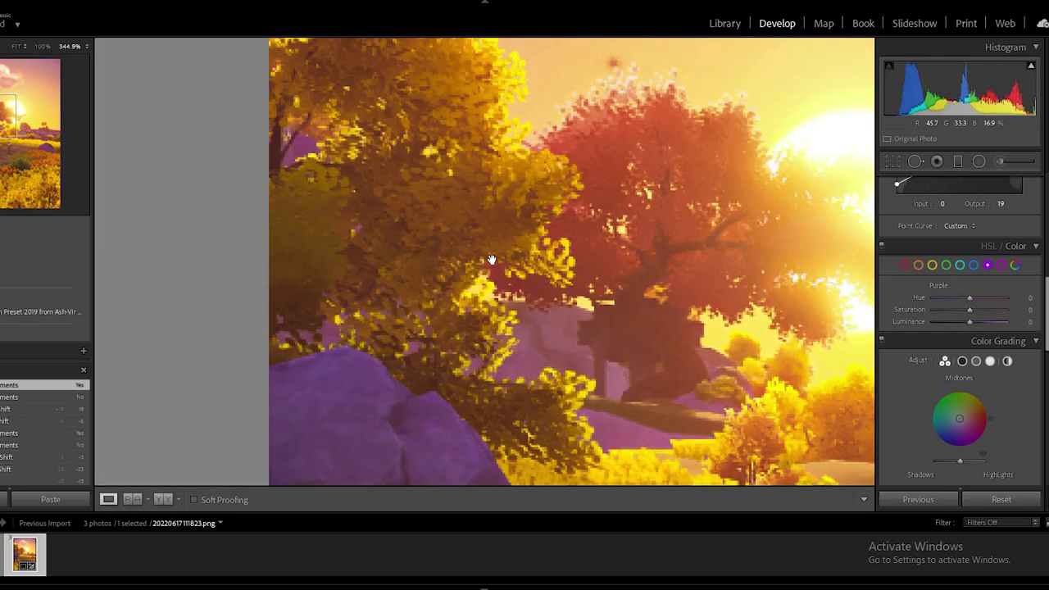
left_click_drag(492, 260, 431, 218)
left_click(613, 292)
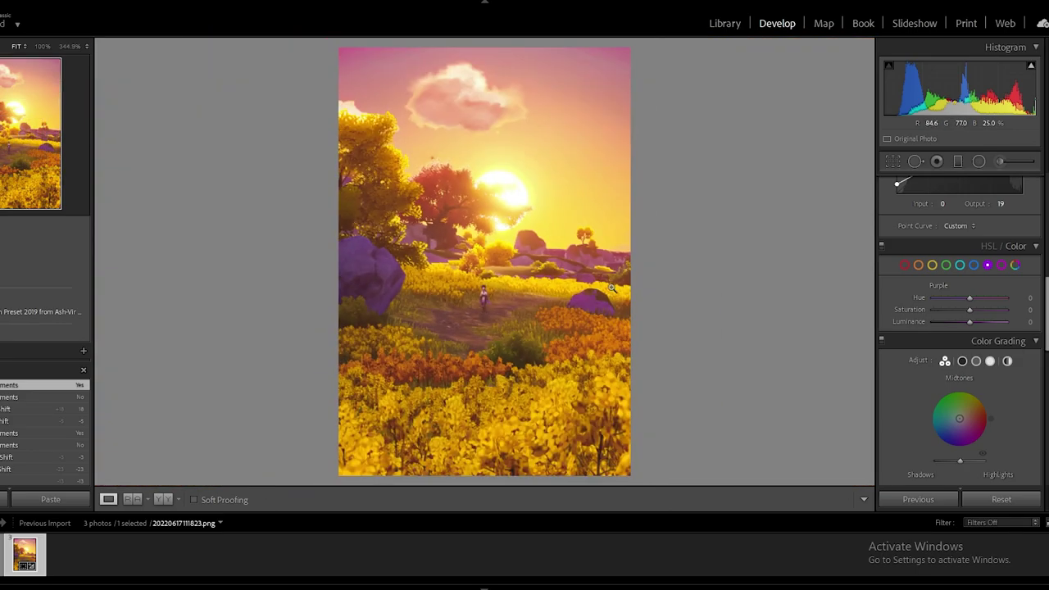
left_click(613, 291)
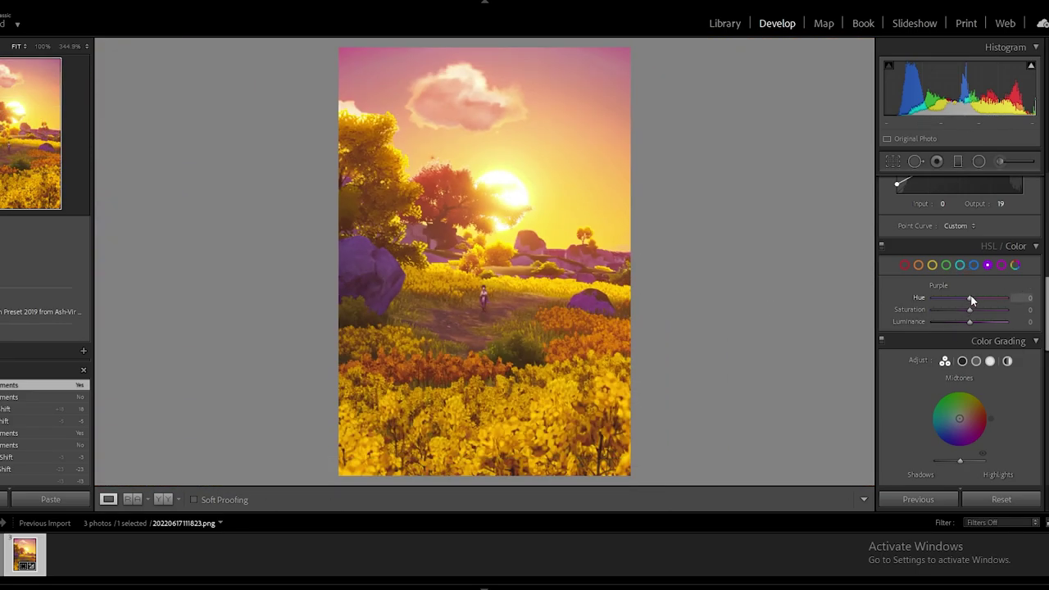
mouse_move(970, 298)
left_mouse_down()
mouse_move(935, 298)
mouse_move(990, 298)
mouse_move(963, 298)
left_mouse_up()
mouse_move(970, 310)
left_mouse_down()
mouse_move(943, 312)
mouse_move(954, 325)
mouse_move(967, 321)
mouse_move(951, 299)
mouse_move(936, 303)
mouse_move(969, 301)
left_mouse_up()
Step: Set Magenta to Saturation −65 and Luminance −23, and compare the photo with its Before version
left_click(1000, 264)
mouse_move(970, 309)
left_mouse_down()
mouse_move(948, 311)
mouse_move(961, 321)
left_mouse_up()
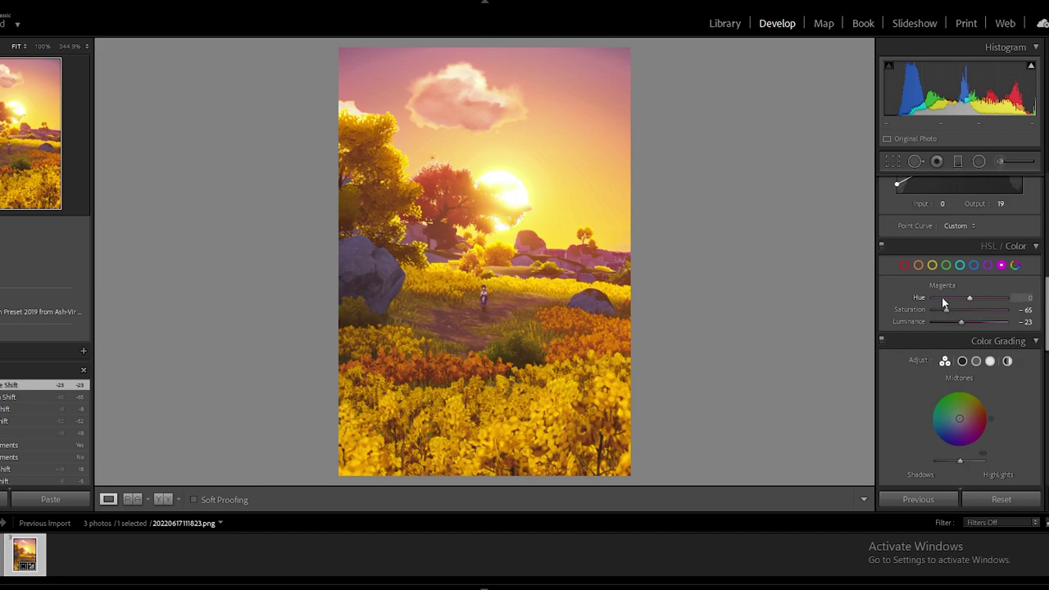
key("backslash")
key("backslash")
key("backslash")
key("backslash")
Step: Tint midtones and highlights orange and shadows blue (hue 209, saturation 12) in Color Grading, and compare it off and on
scroll(920, 281, "down", 2)
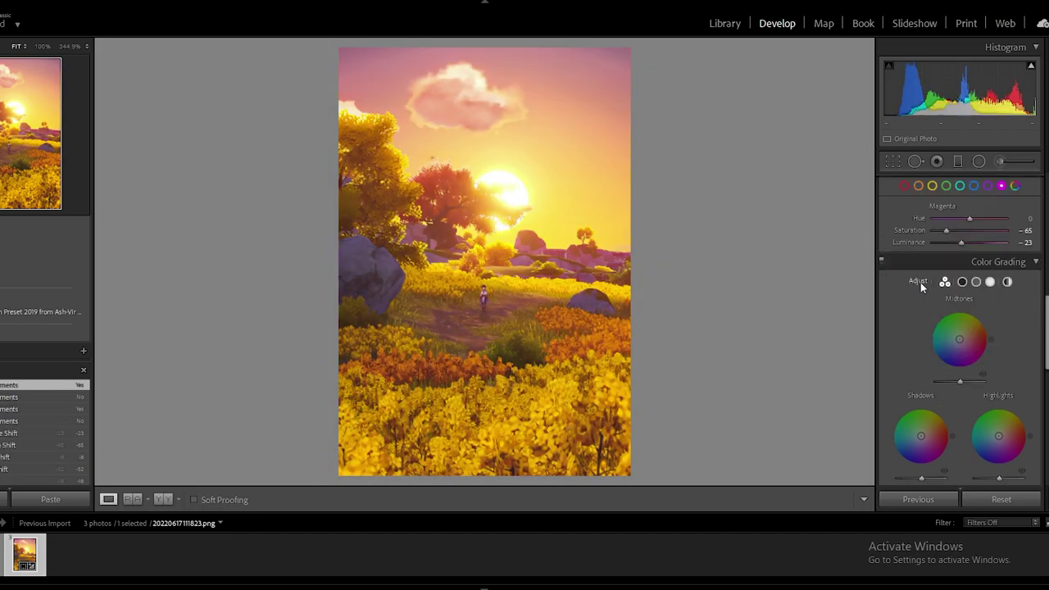
scroll(926, 295, "down", 2)
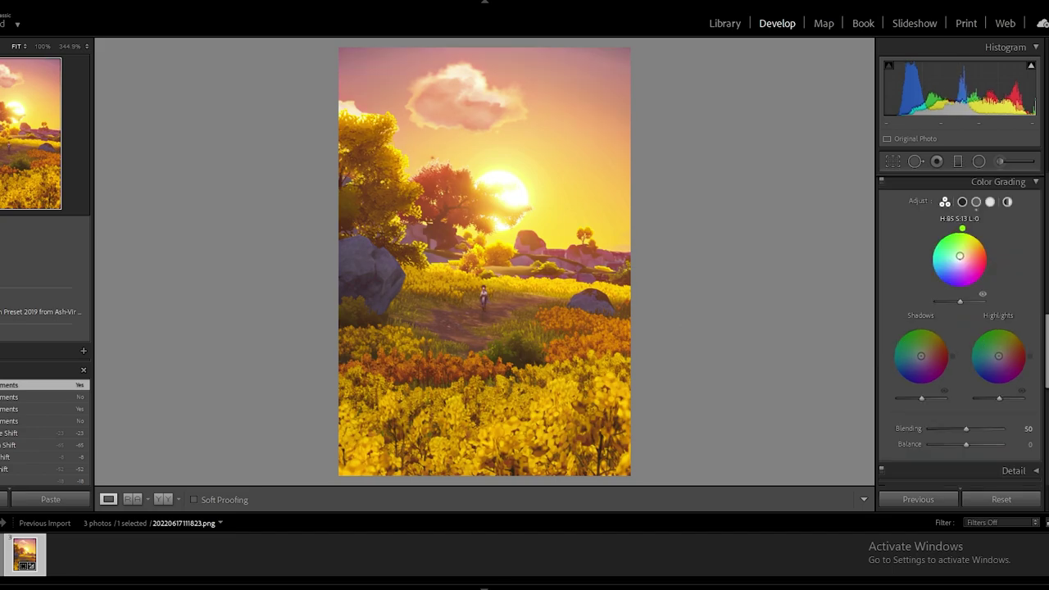
left_click_drag(920, 354, 917, 357)
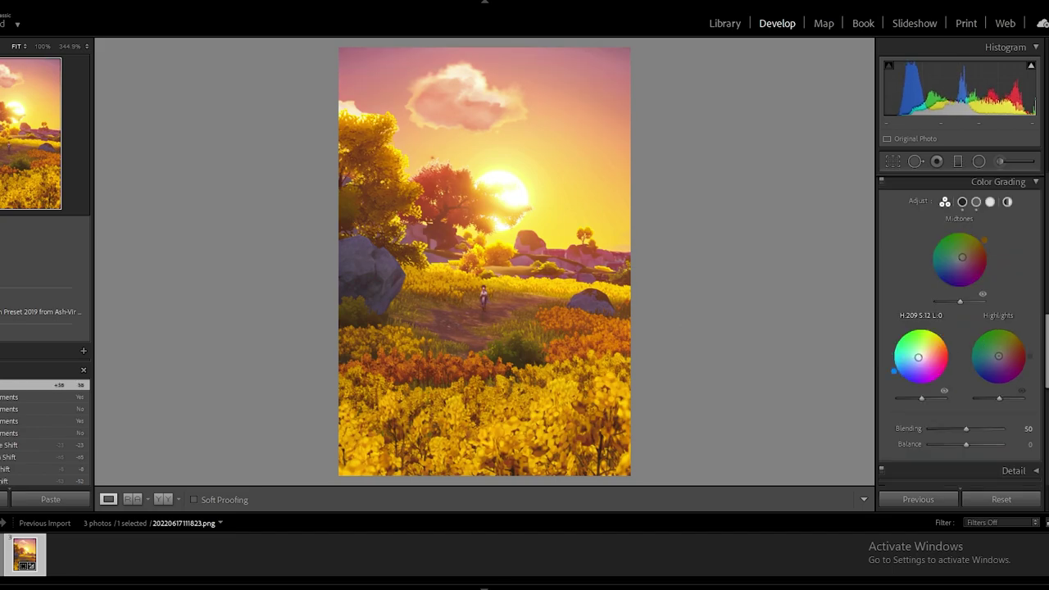
left_click_drag(997, 355, 1002, 352)
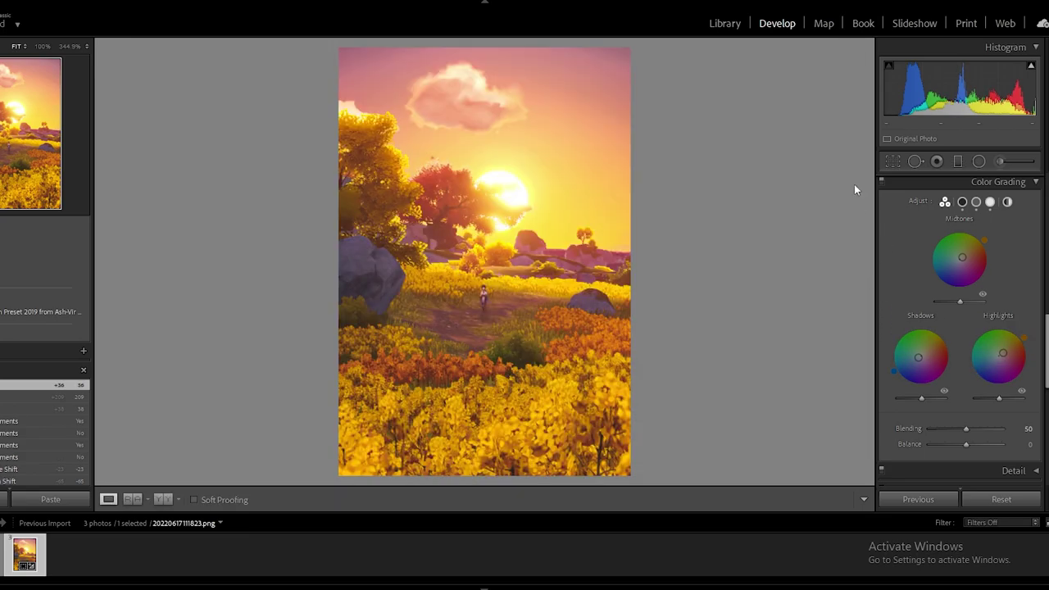
left_click(881, 182)
left_click(880, 182)
left_click(881, 182)
left_click(881, 182)
left_click(880, 182)
left_click(881, 182)
Step: Set the post-crop vignette Amount to −12 and the Grain Amount to 4, checking the field up close
scroll(927, 284, "down", 5)
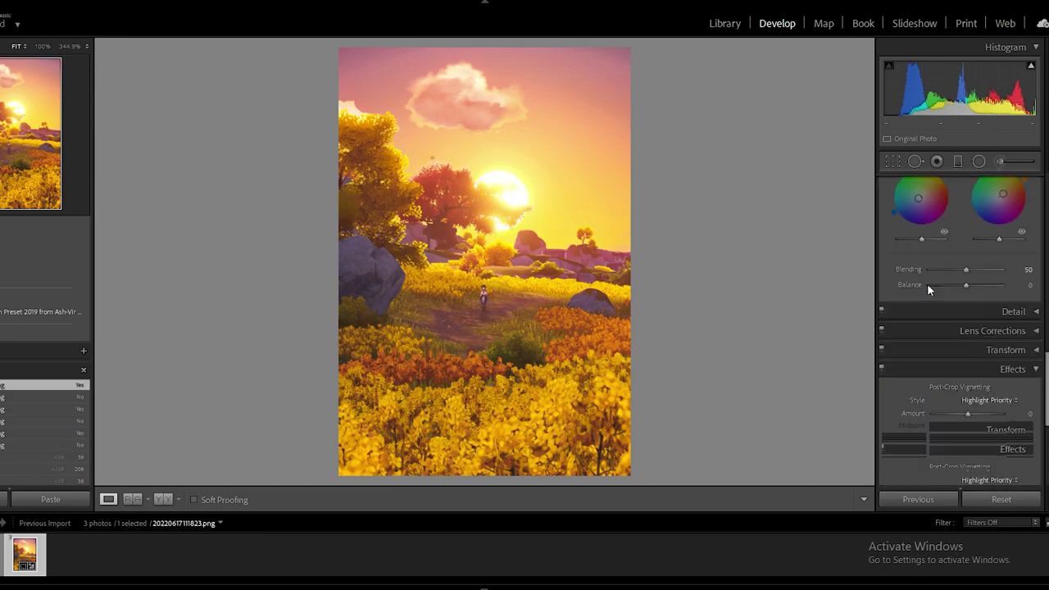
scroll(943, 284, "down", 2)
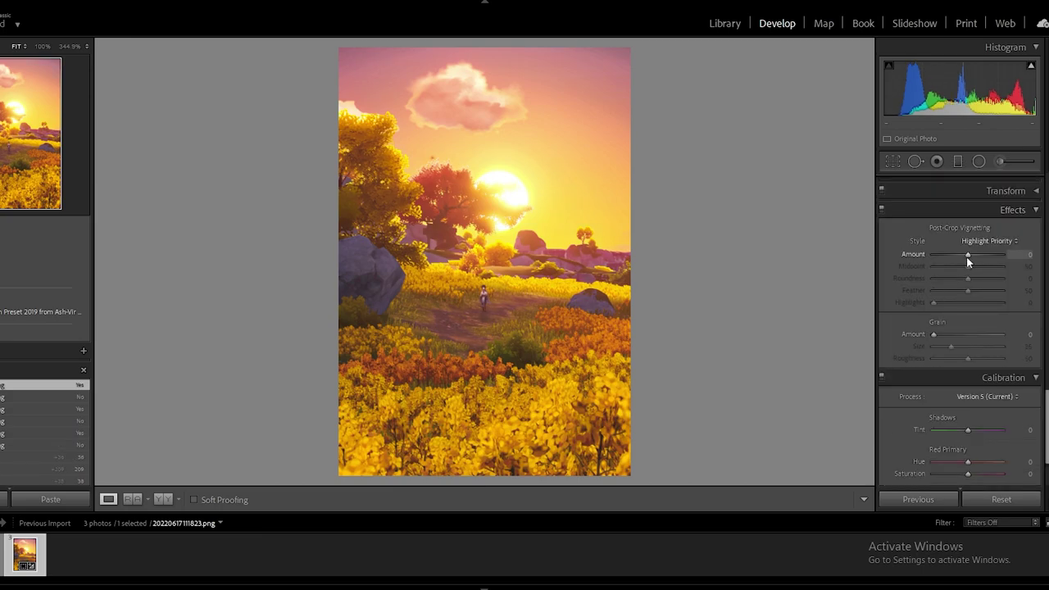
left_click_drag(966, 257, 964, 257)
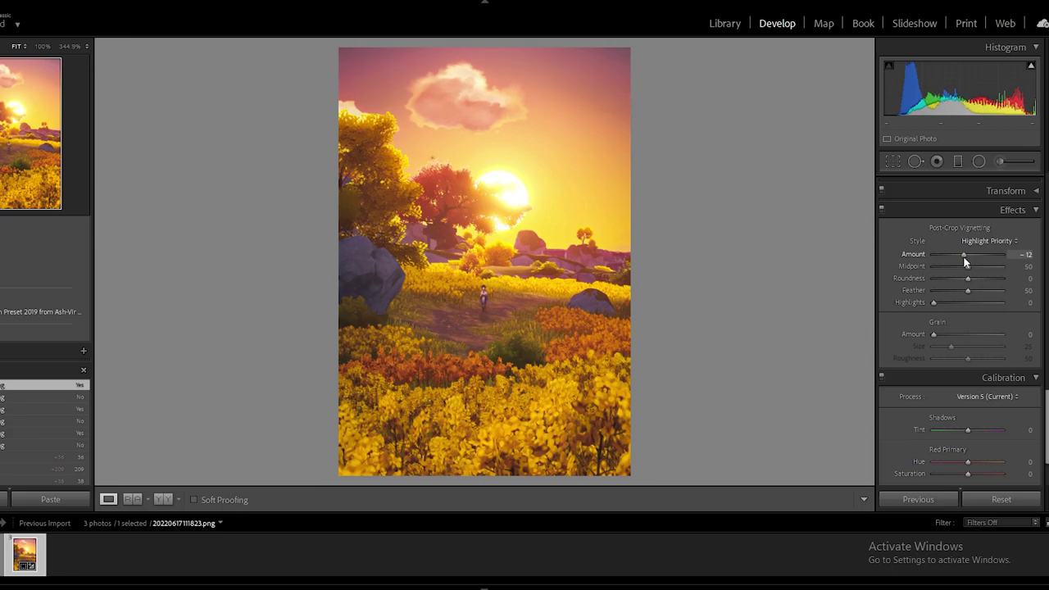
left_click(516, 352)
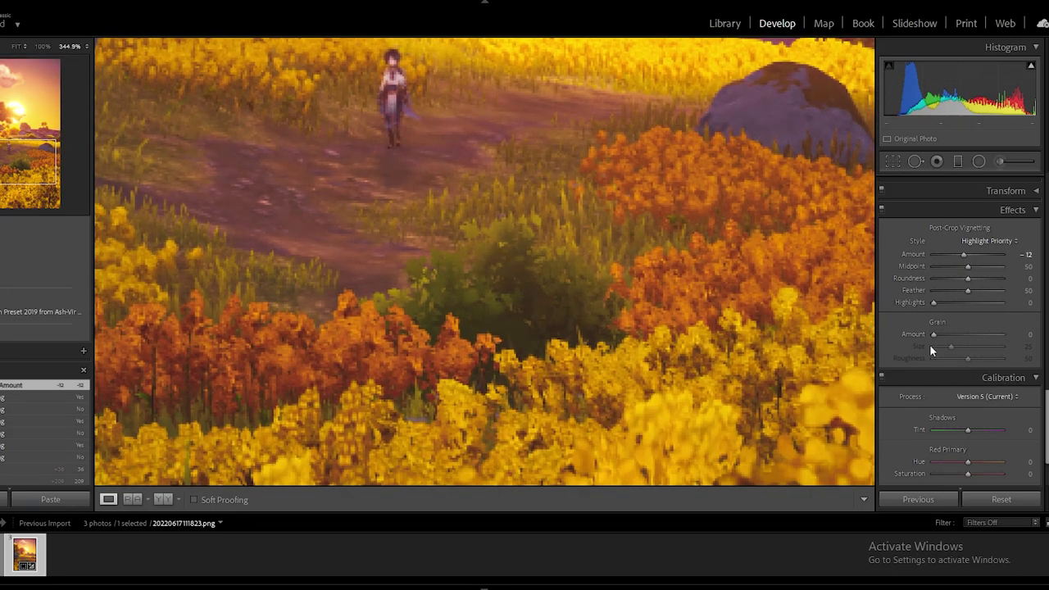
left_click_drag(933, 335, 961, 372)
left_click(513, 284)
left_click(513, 284)
left_click(512, 283)
Step: Calibrate to Shadows Tint −2, Green Primary Hue +18 and Saturation +5, Blue Primary Hue −5 and Saturation −28, with Red Primary Hue reset
scroll(947, 362, "down", 2)
left_click_drag(988, 373, 985, 373)
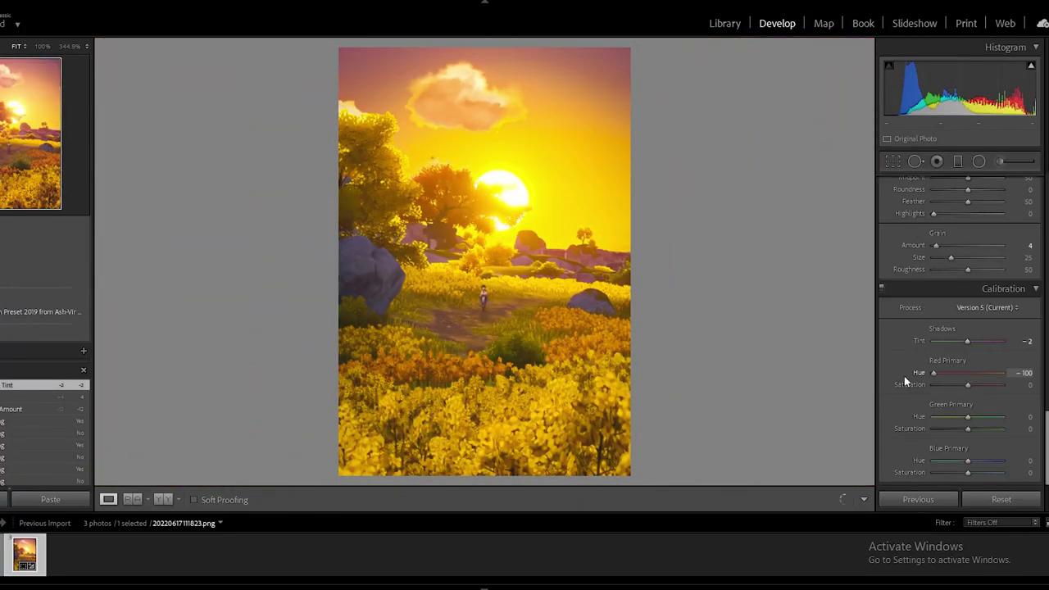
double_click(965, 374)
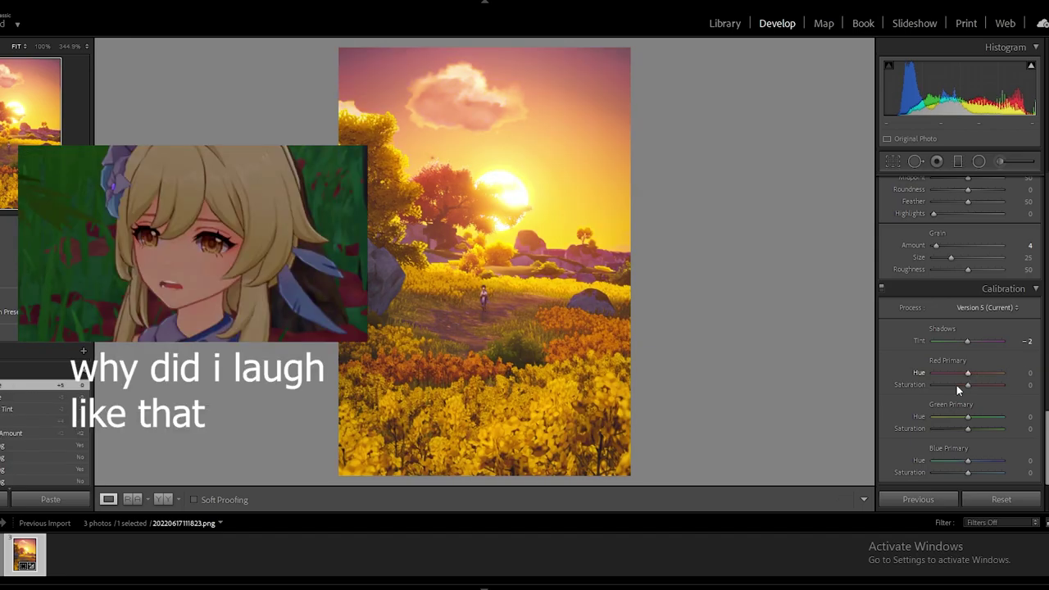
left_click_drag(968, 417, 958, 477)
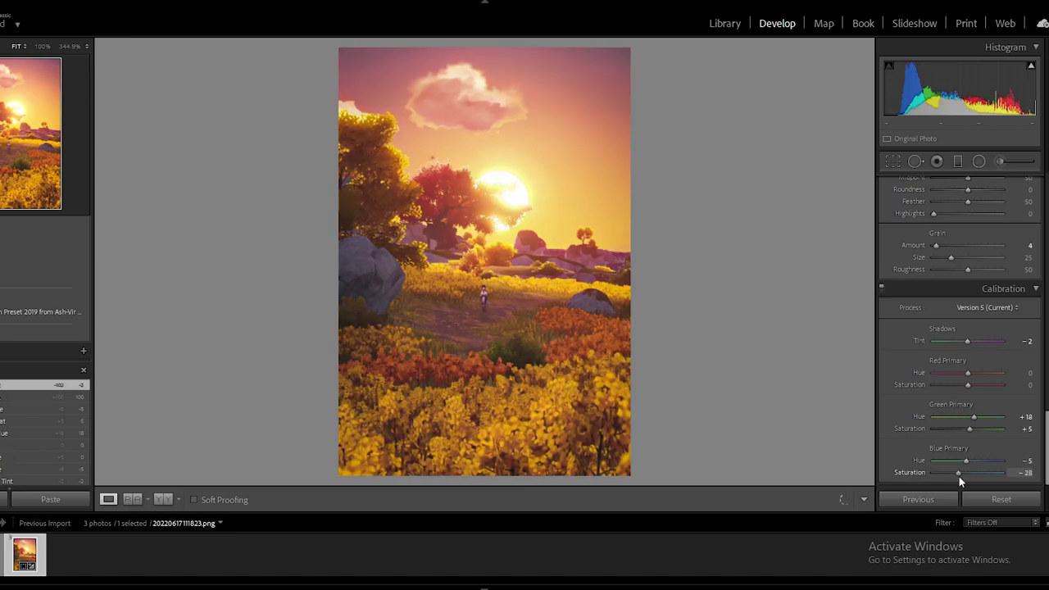
Step: Add a graduated filter over the foreground flowers with Exposure −0.50, Highlights −28 and Shadows −26
left_click(957, 163)
left_click_drag(482, 411, 483, 327)
left_click_drag(965, 249, 960, 249)
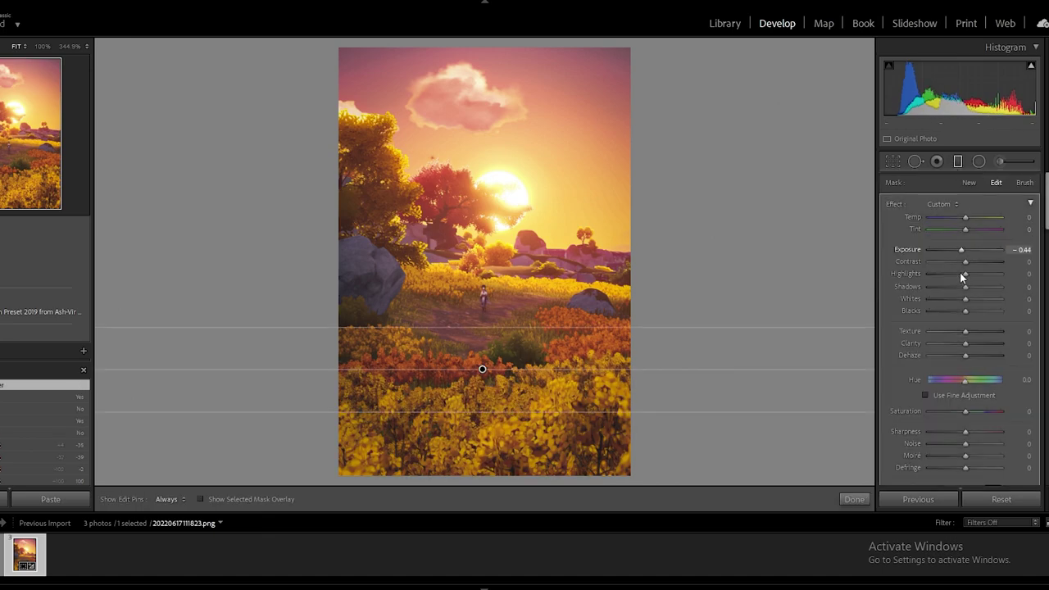
left_click(955, 274)
left_click(955, 286)
left_click(960, 288)
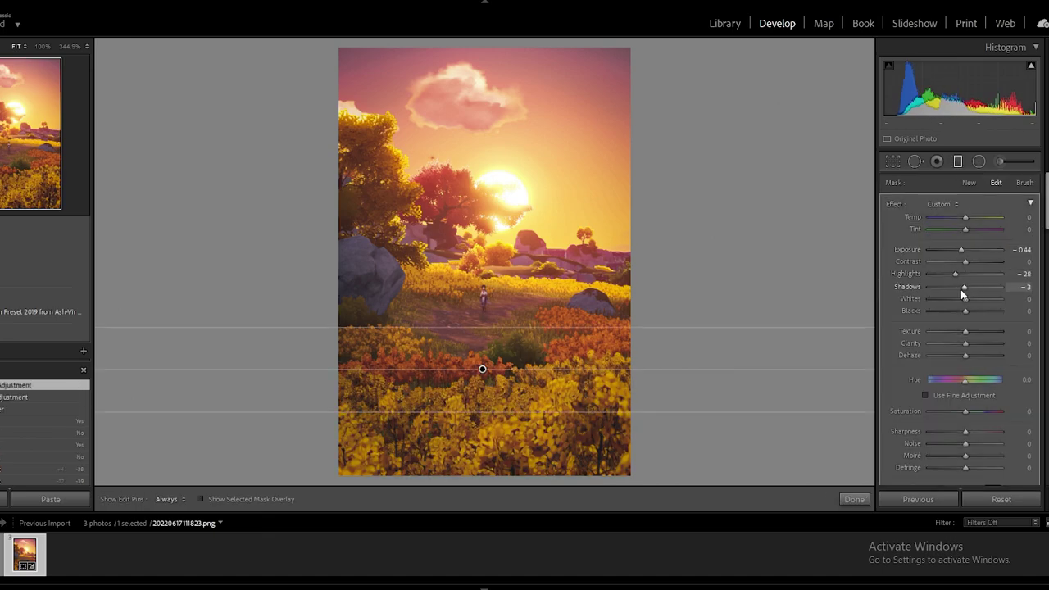
left_click(955, 287)
Step: Darken the sky with a slanted graduated filter at Exposure −0.17, Highlights −4 and Shadows −8, and discard a trial filter along the photo's side
left_click_drag(547, 80, 538, 157)
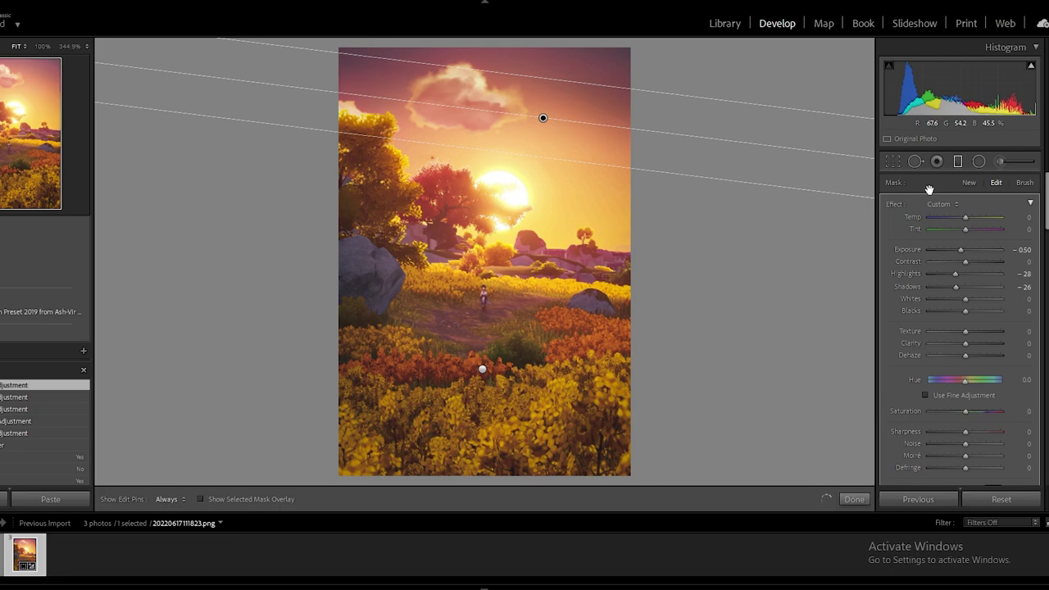
left_click_drag(606, 266, 554, 276)
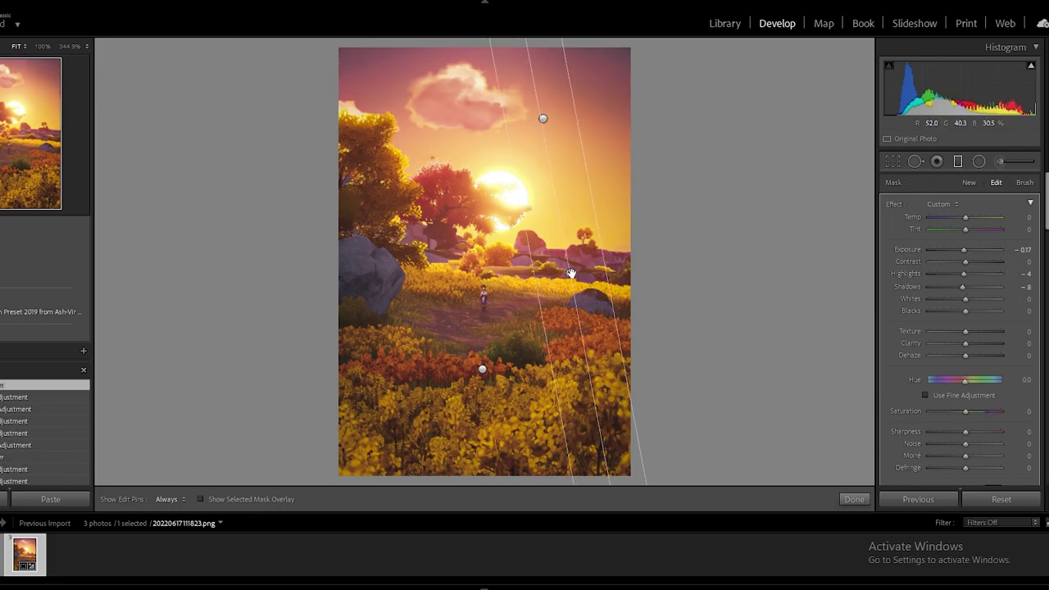
key("Delete")
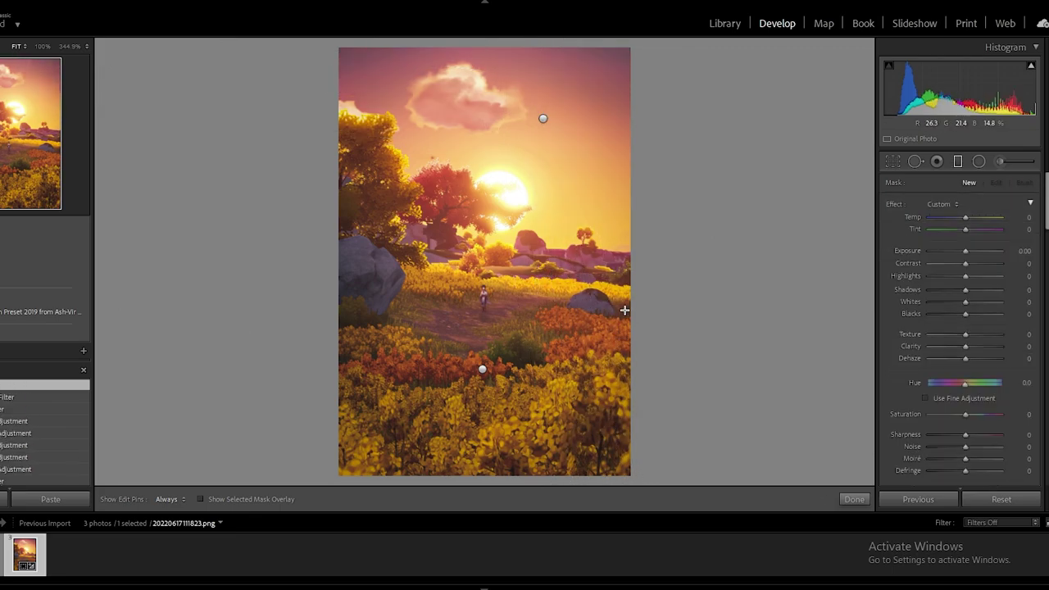
Step: Place a small radial filter around the character on the path with Highlights 38, Shadows 45 and slightly raised Exposure
left_click_drag(468, 291, 528, 316)
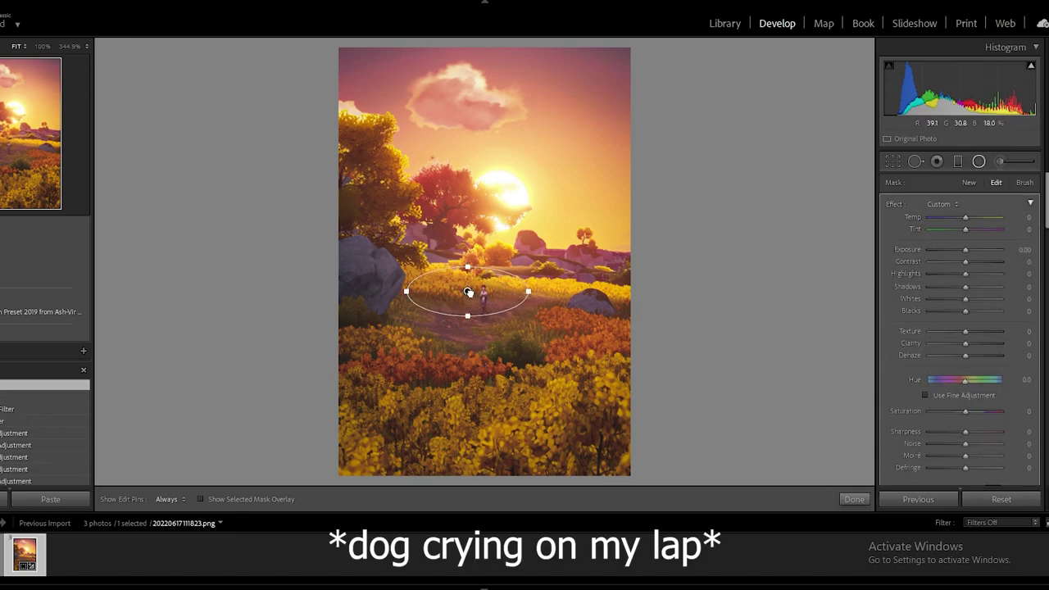
left_click_drag(470, 295, 523, 299)
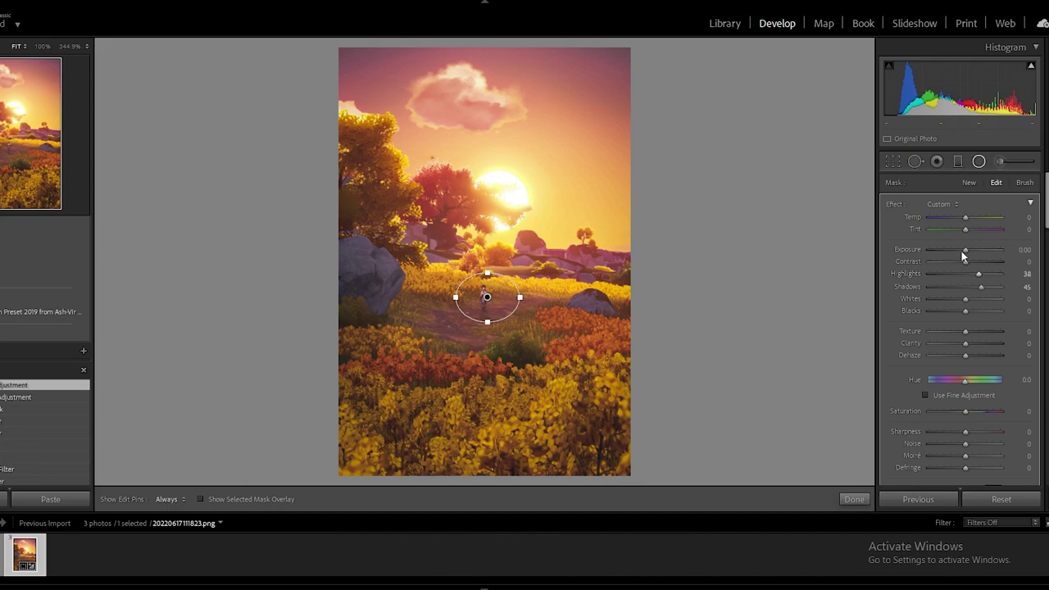
left_click_drag(964, 250, 968, 250)
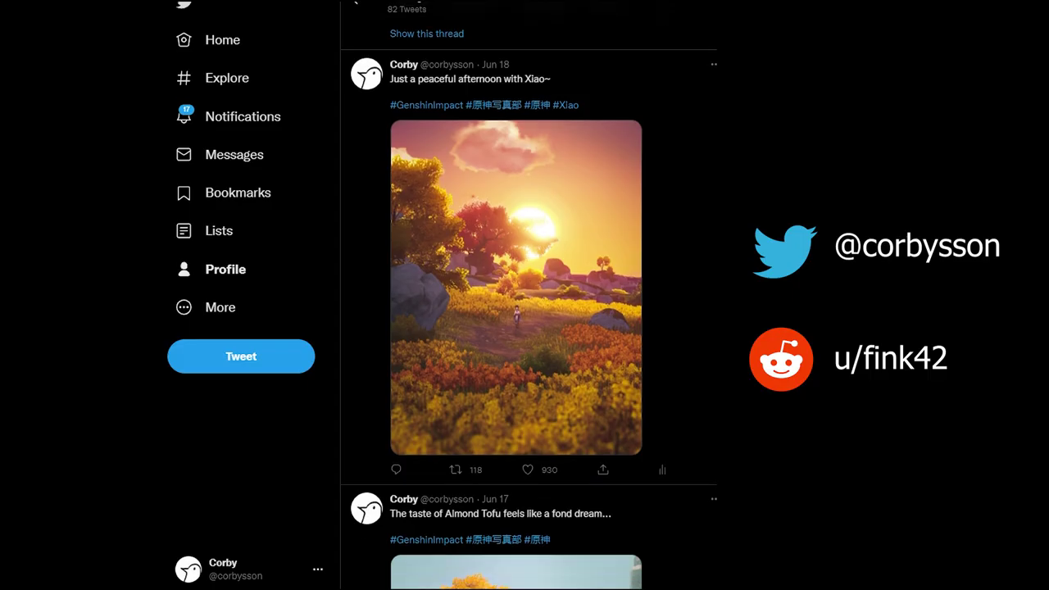
scroll(528, 312, "down", 5)
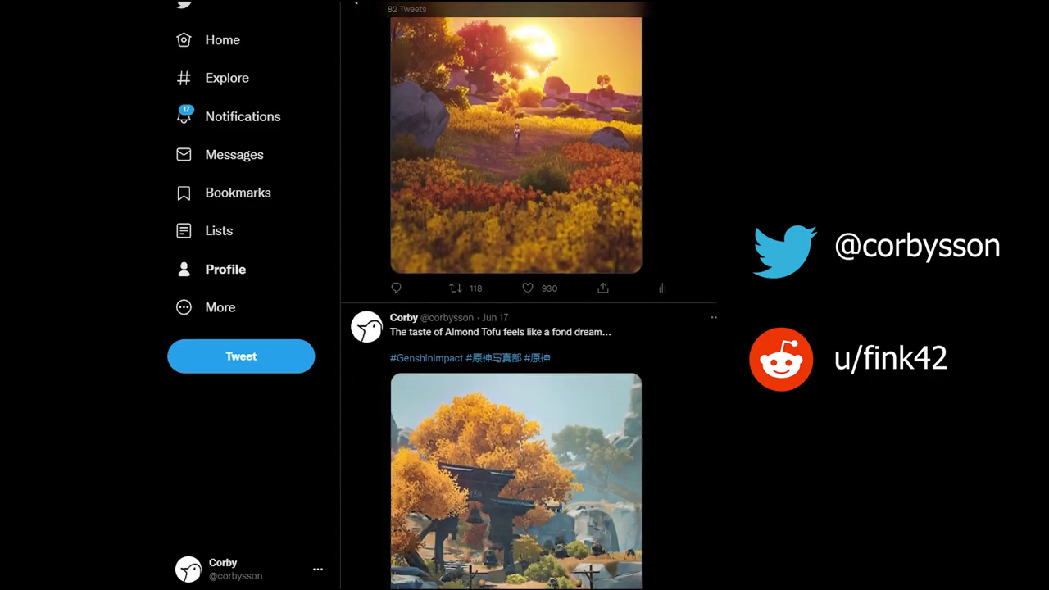
scroll(528, 312, "down", 3)
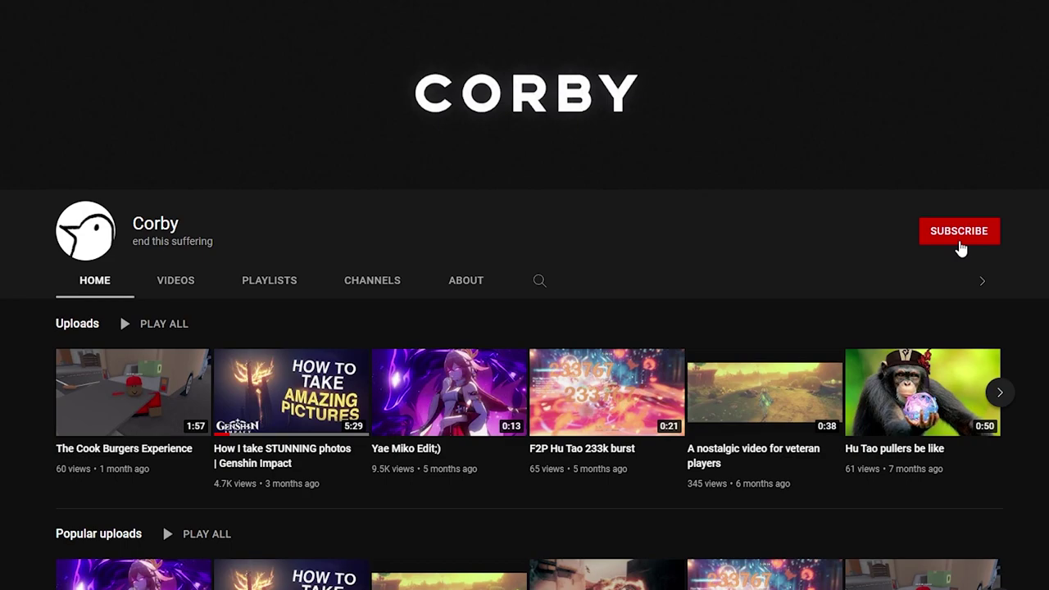
left_click(961, 245)
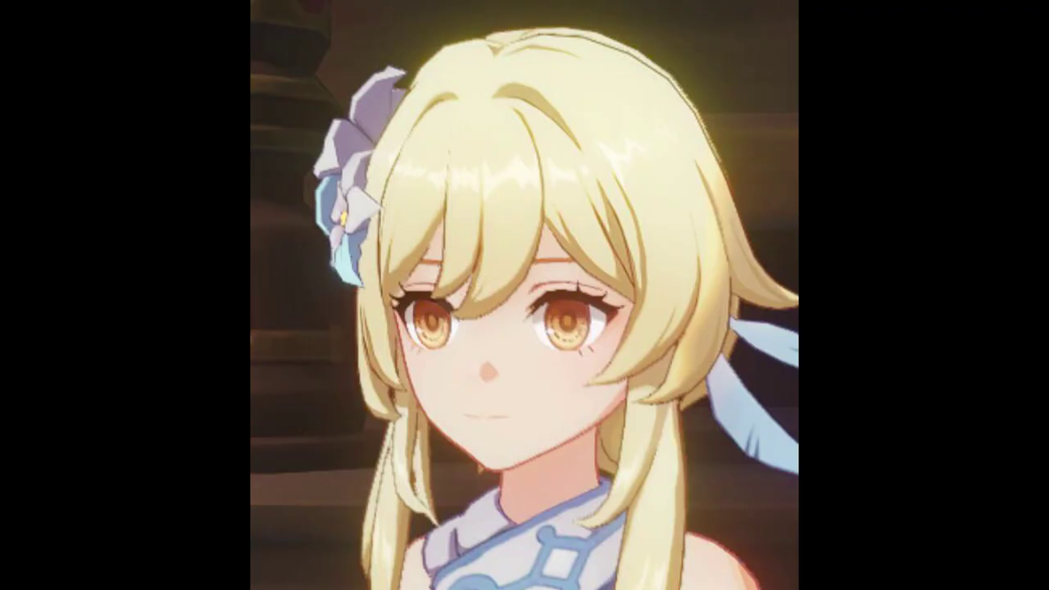